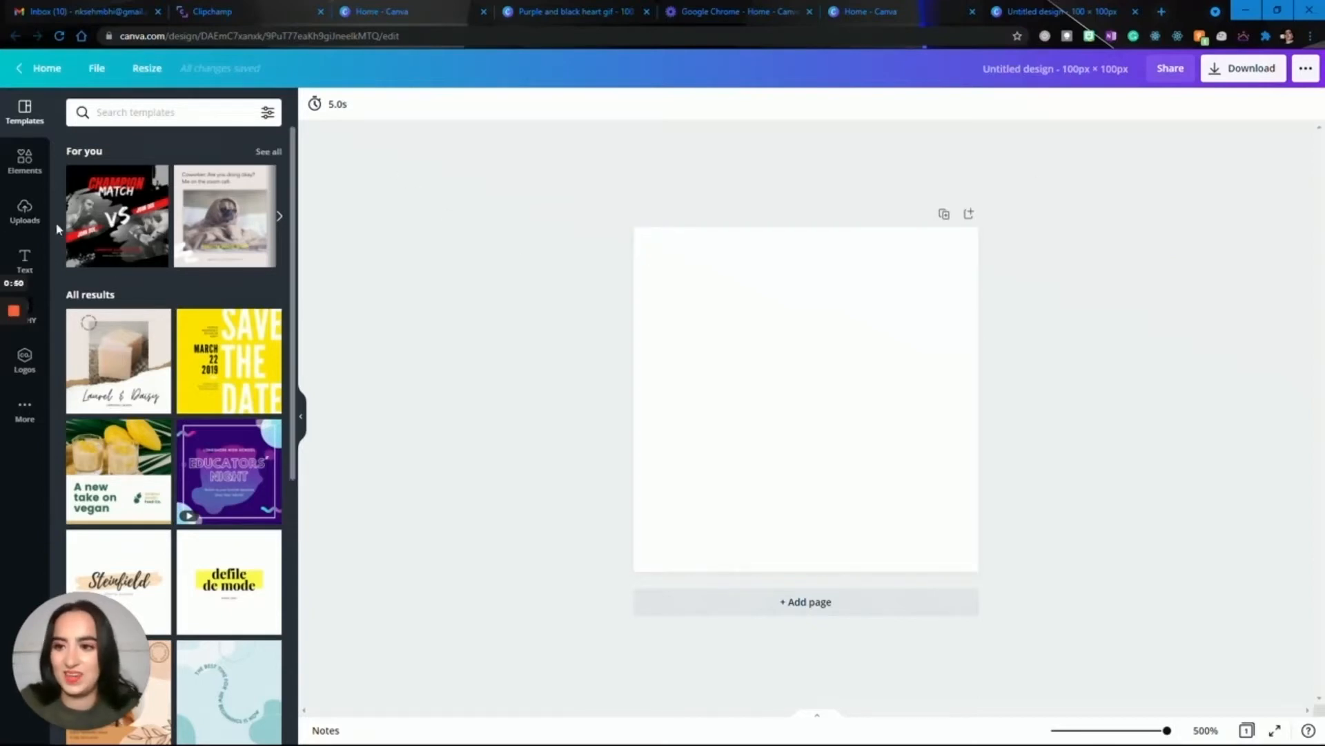
Search the elements for "heart" and add the solid red heart graphic to the blank page.
left_click(758, 358)
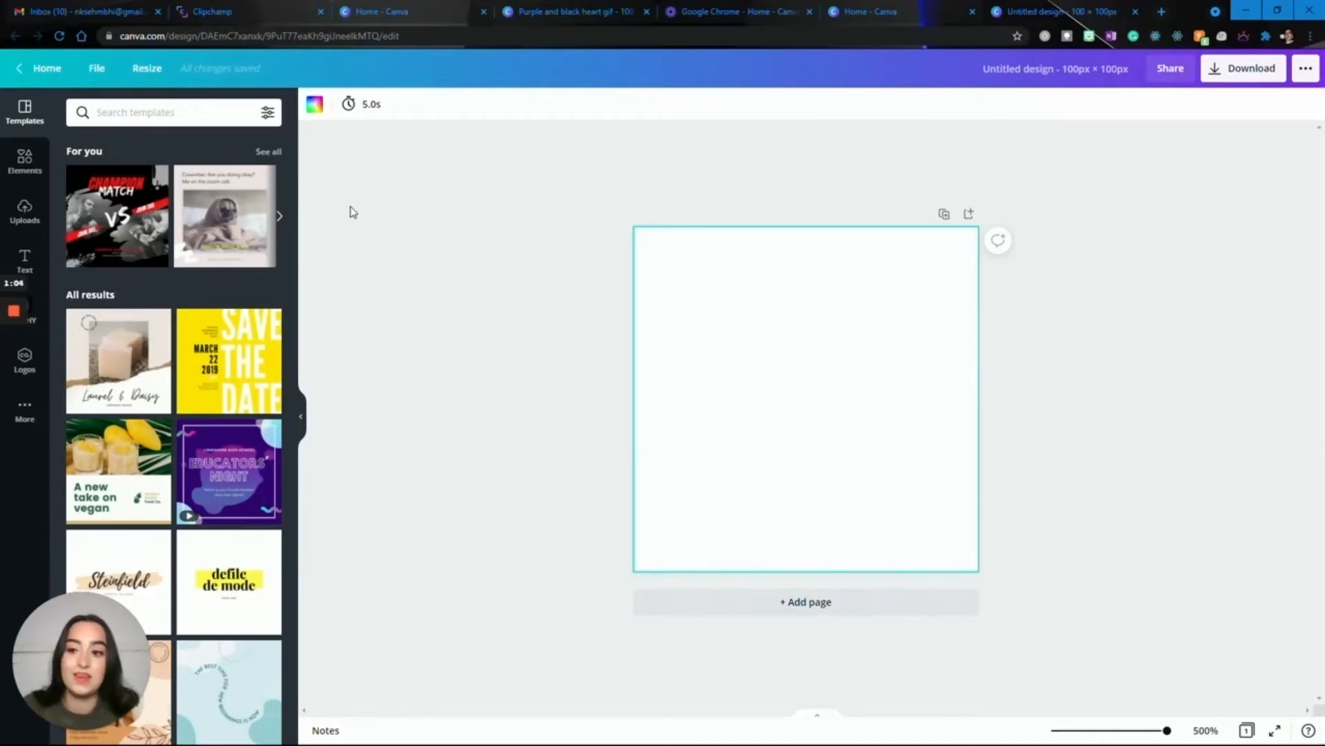
left_click(38, 167)
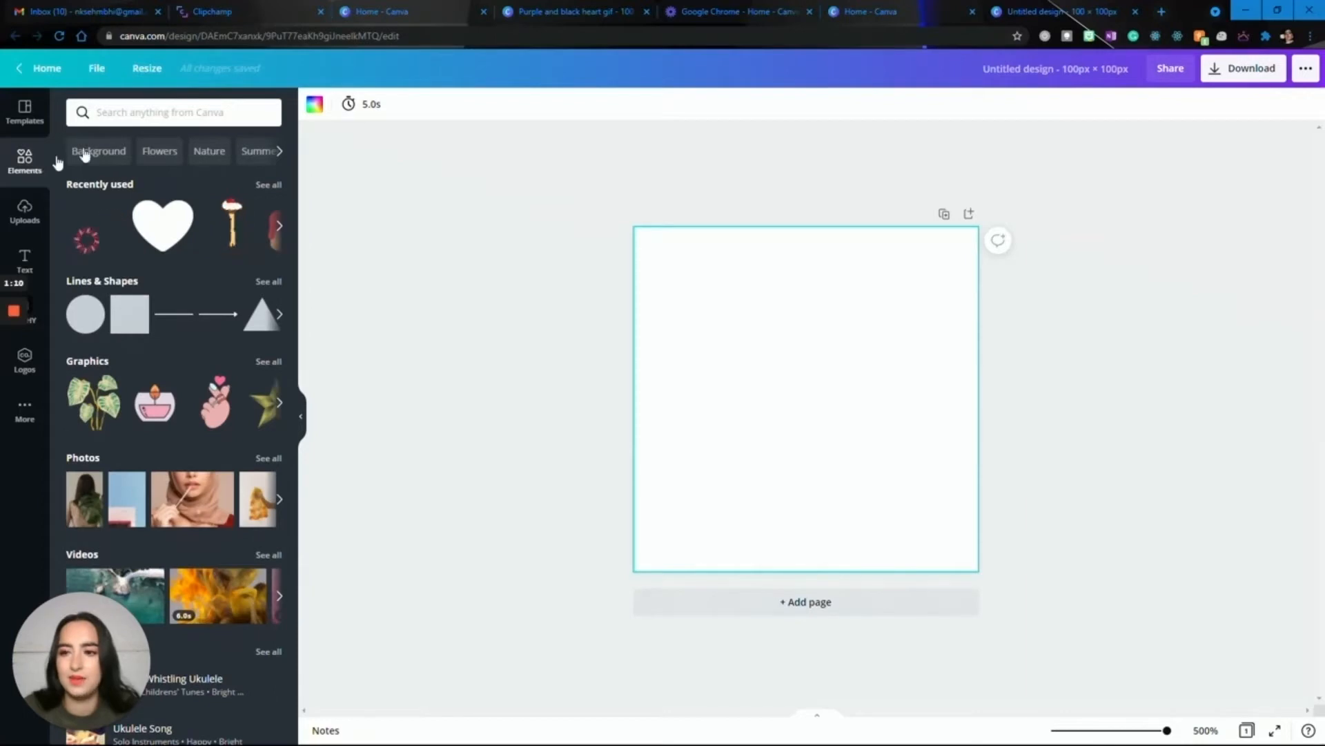
left_click(125, 112)
type("heart")
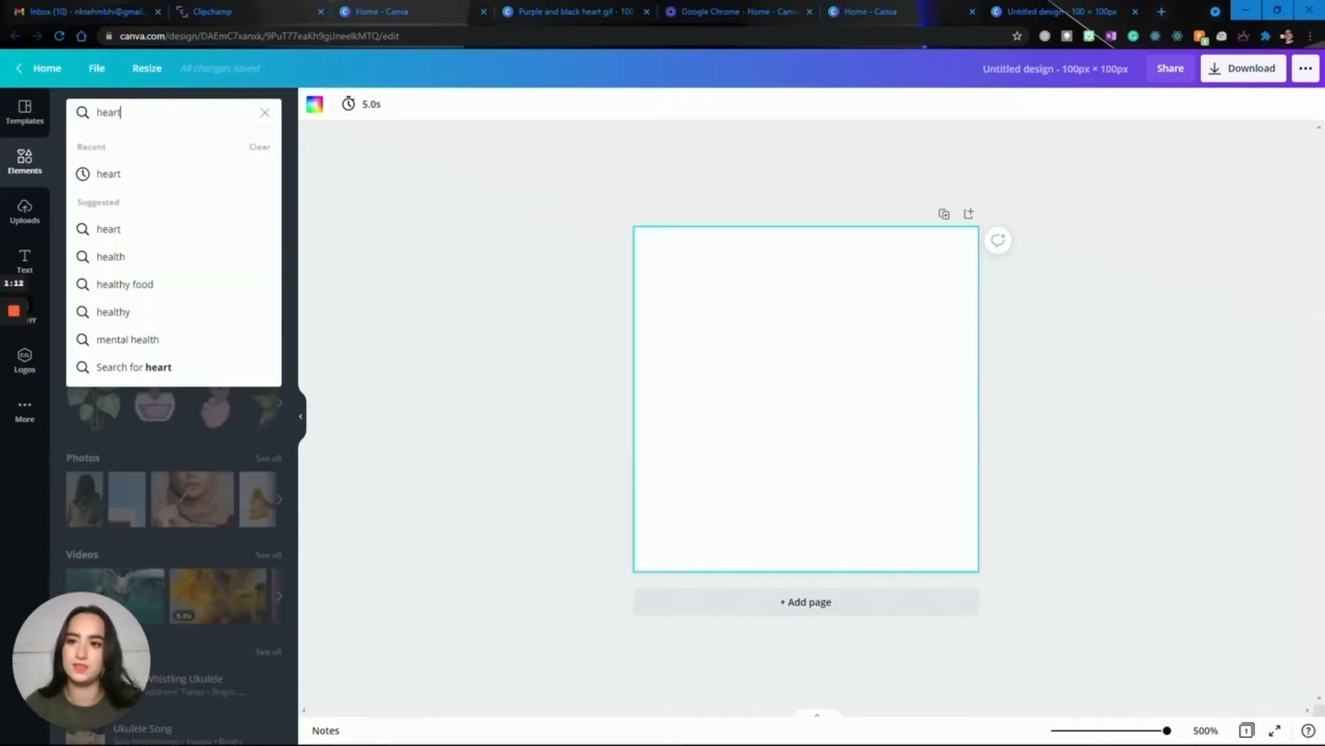
key("Return")
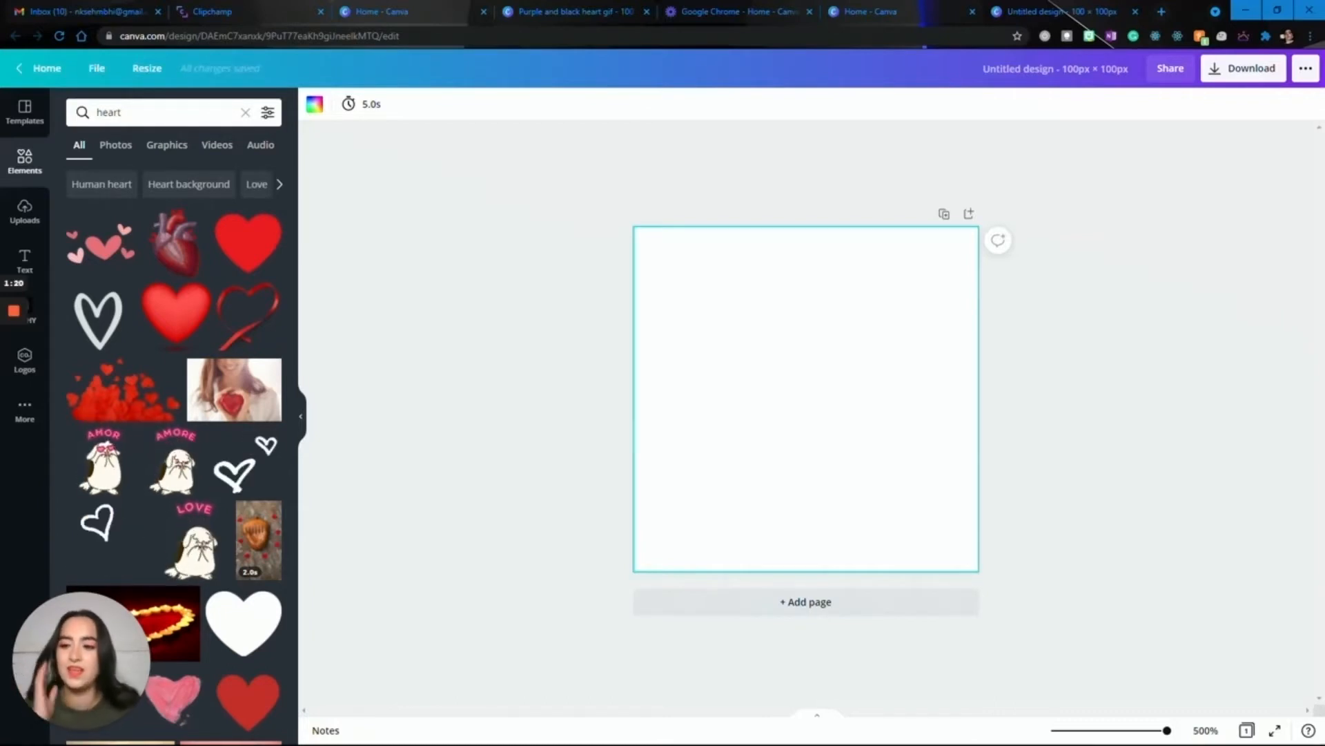
left_click(232, 230)
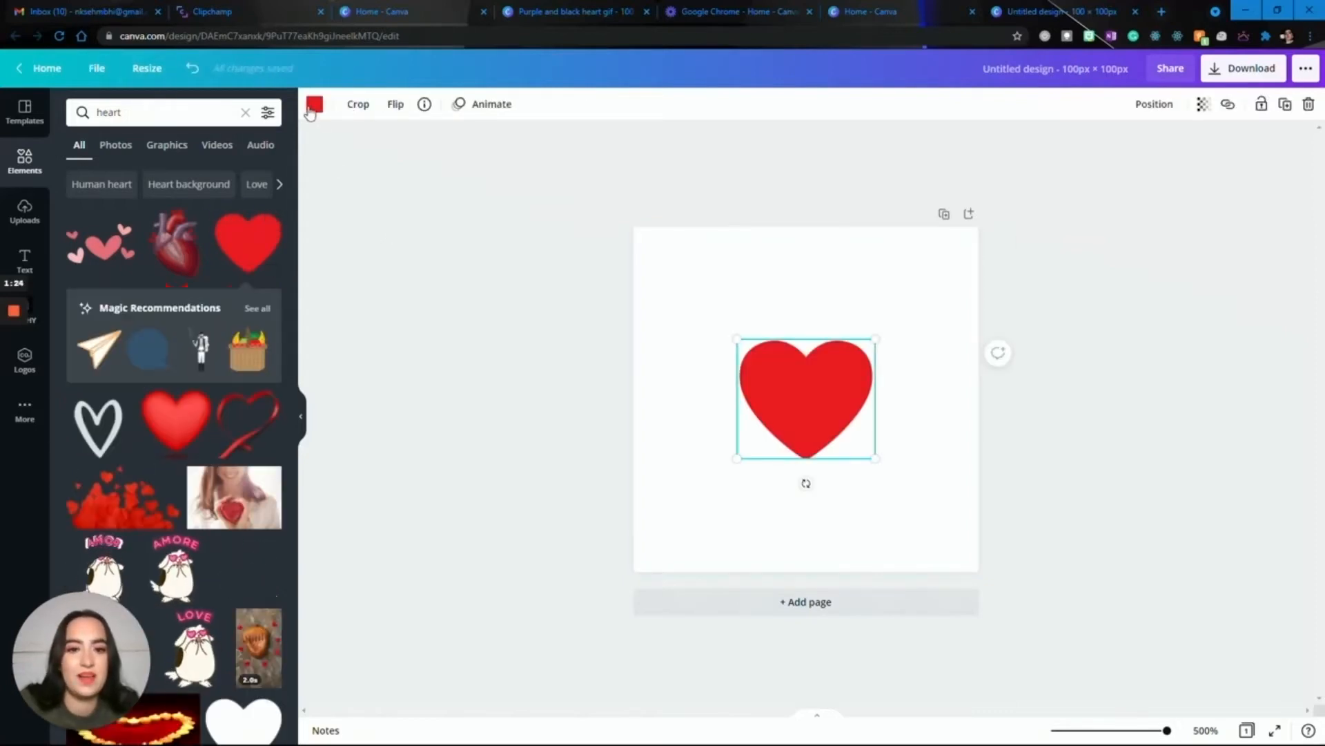
Move the heart to the page's upper-left corner and enlarge it to span the full page width.
left_click_drag(801, 373, 693, 261)
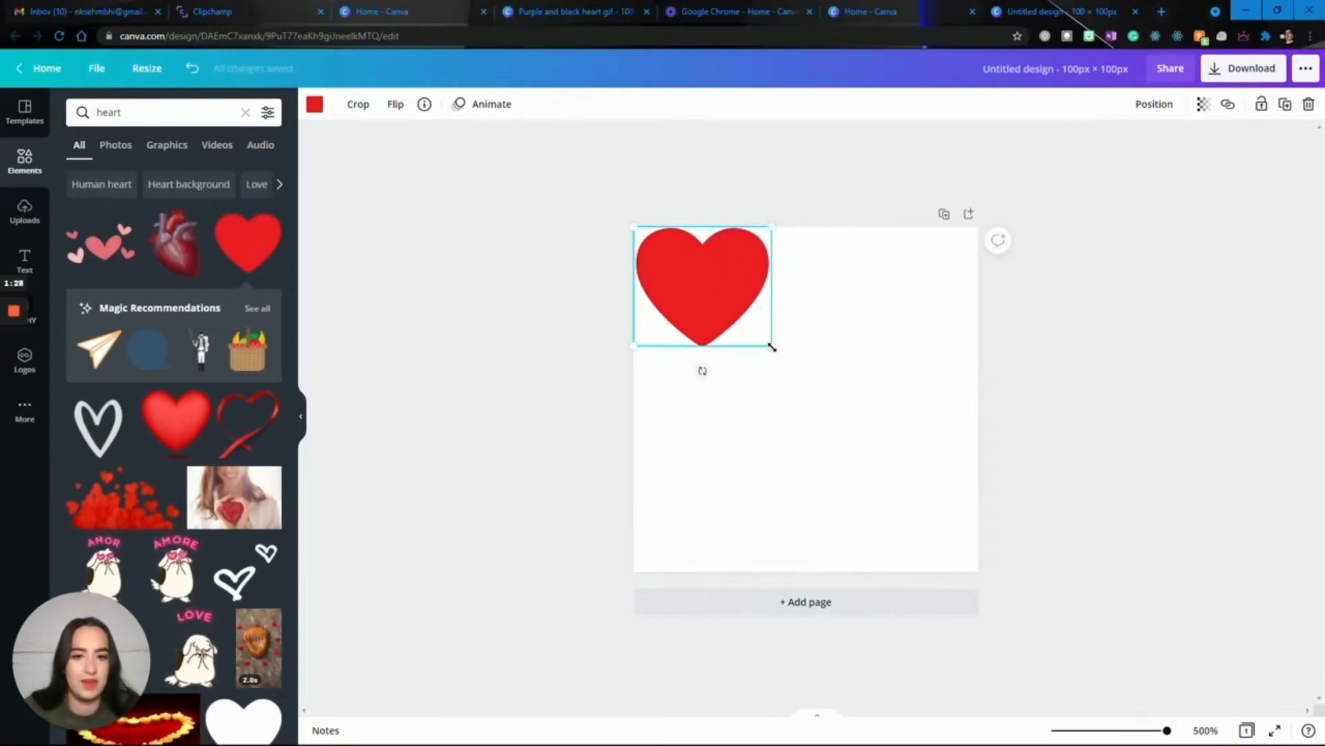
left_click_drag(772, 347, 994, 515)
left_click(1091, 343)
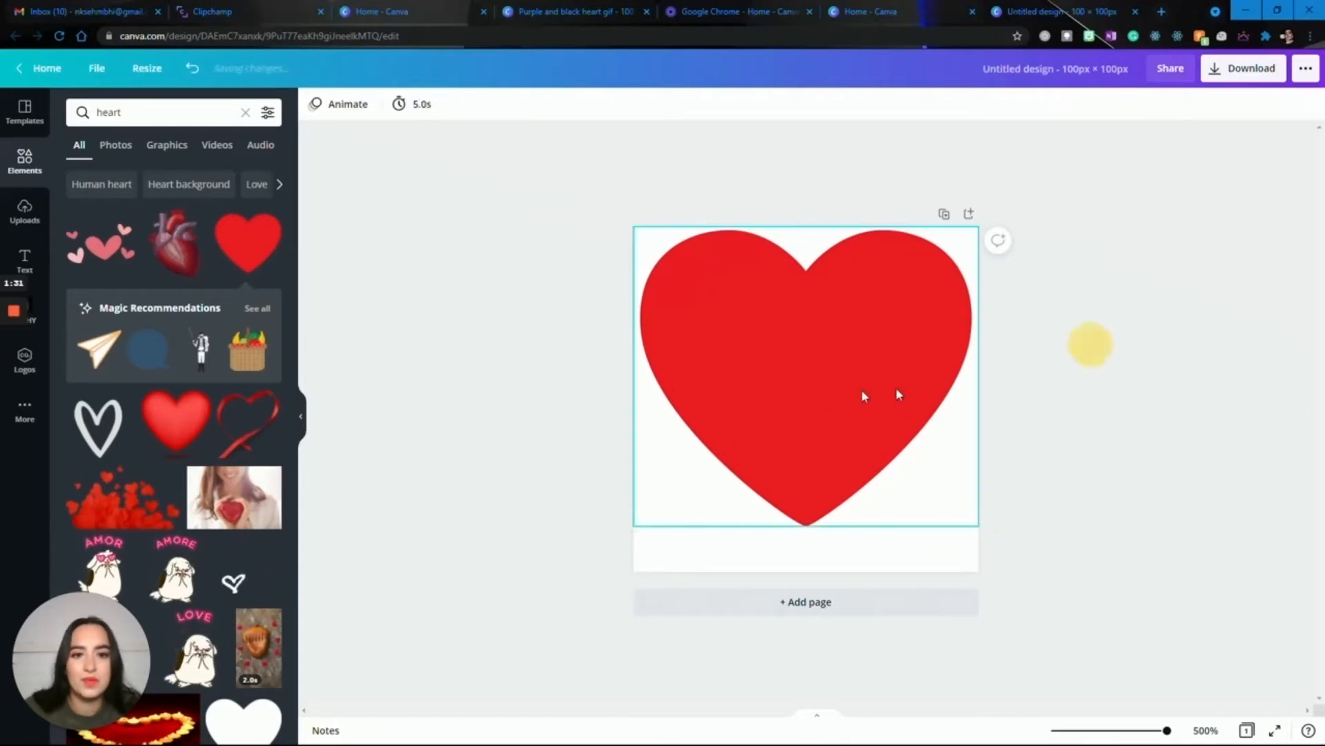
Align the heart vertically to the middle of the page.
left_click(823, 400)
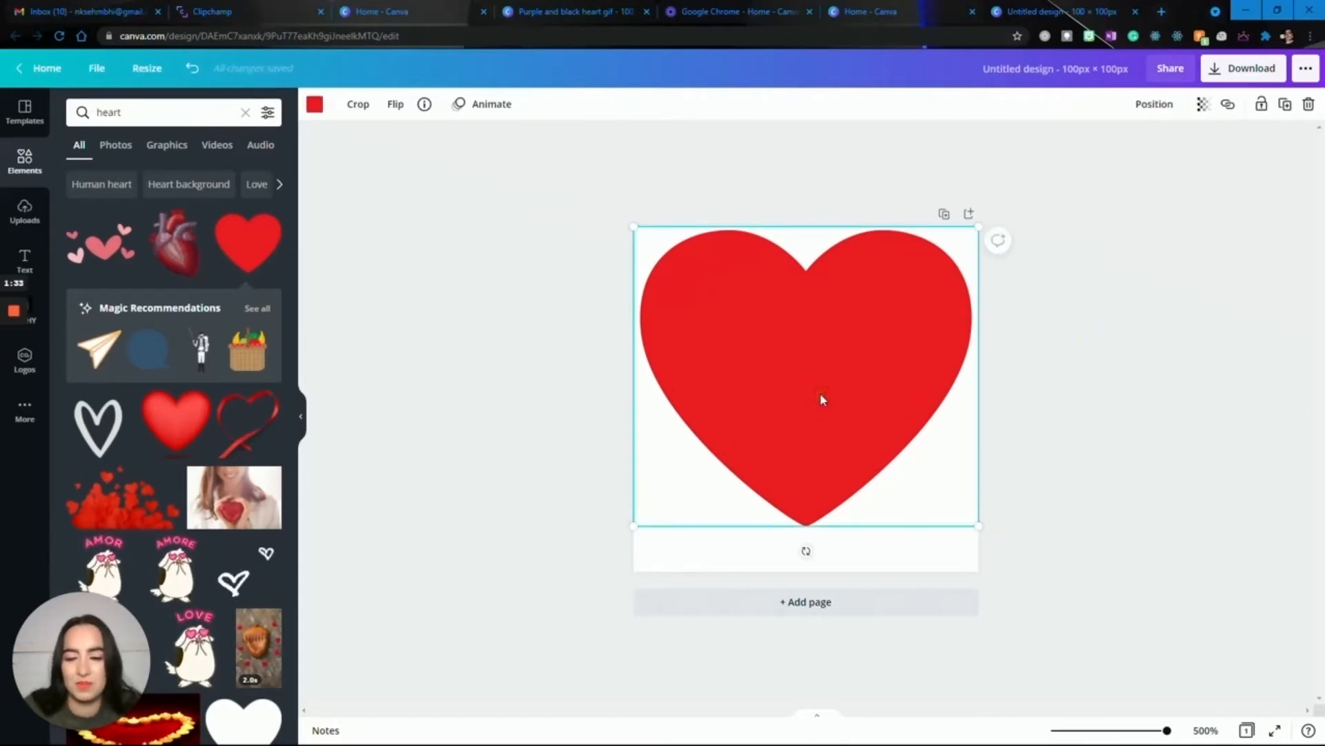
left_click(1154, 107)
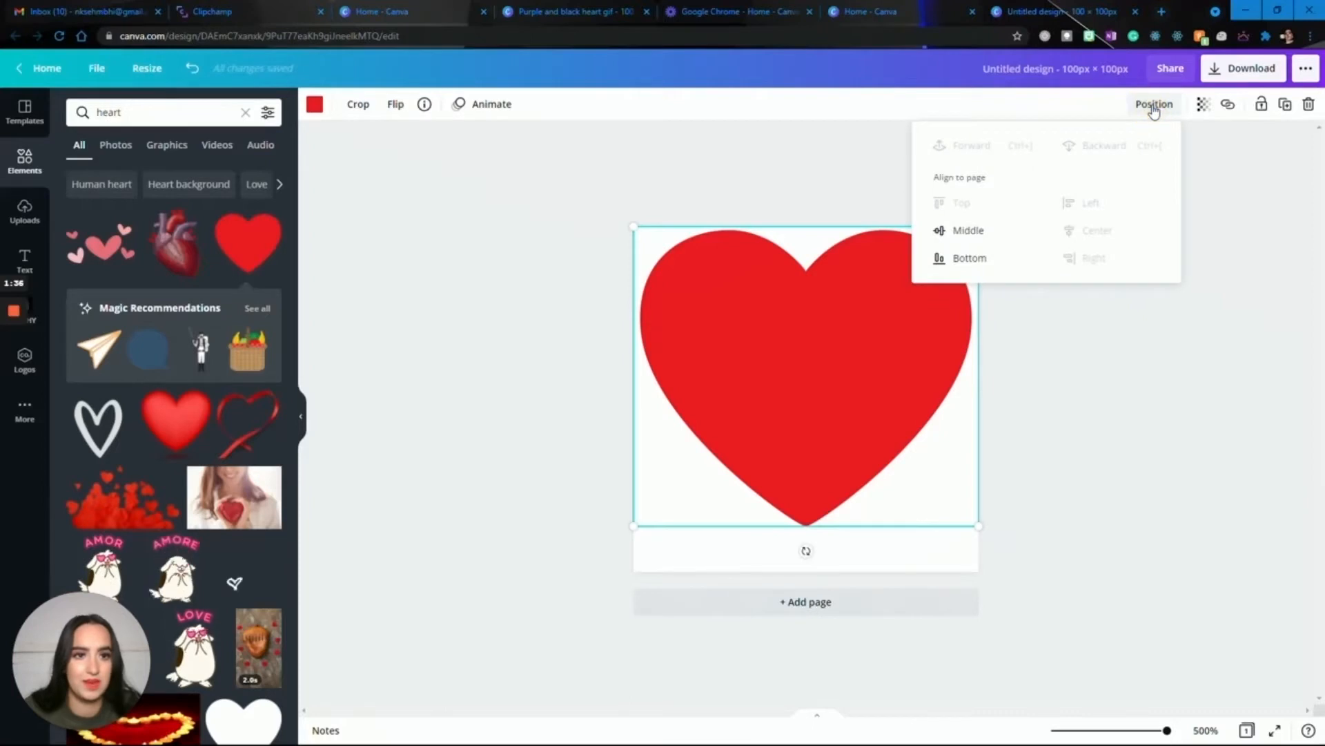
left_click(994, 231)
left_click(1119, 335)
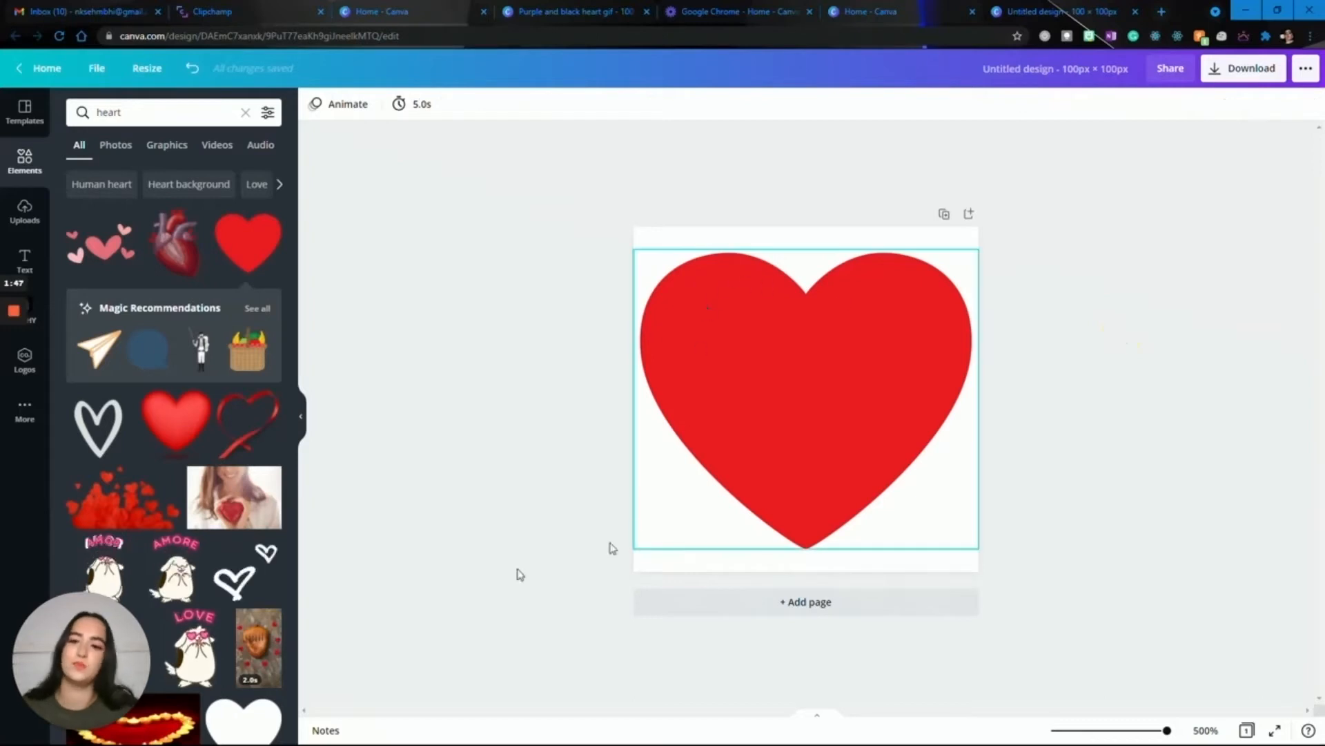
Recolor the heart with the orange from the untitled palette.
left_click(302, 417)
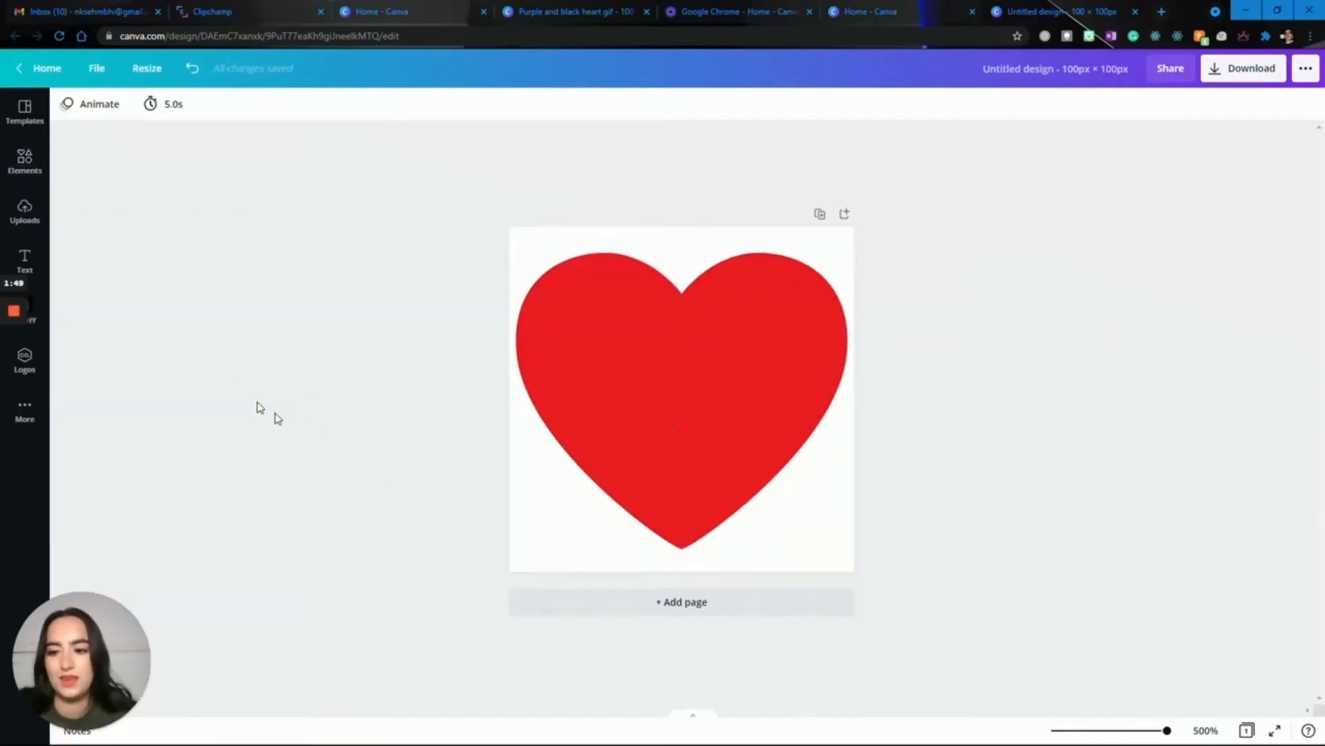
left_click(559, 365)
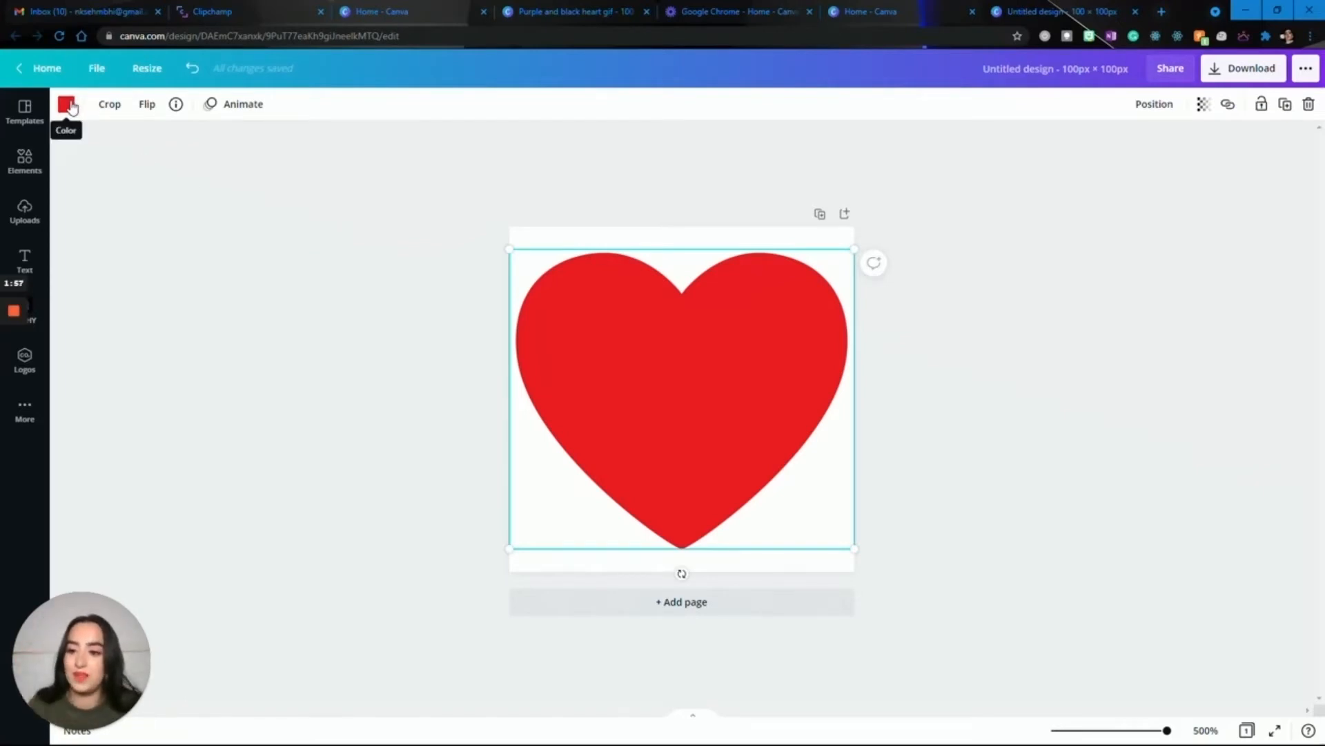
left_click(66, 103)
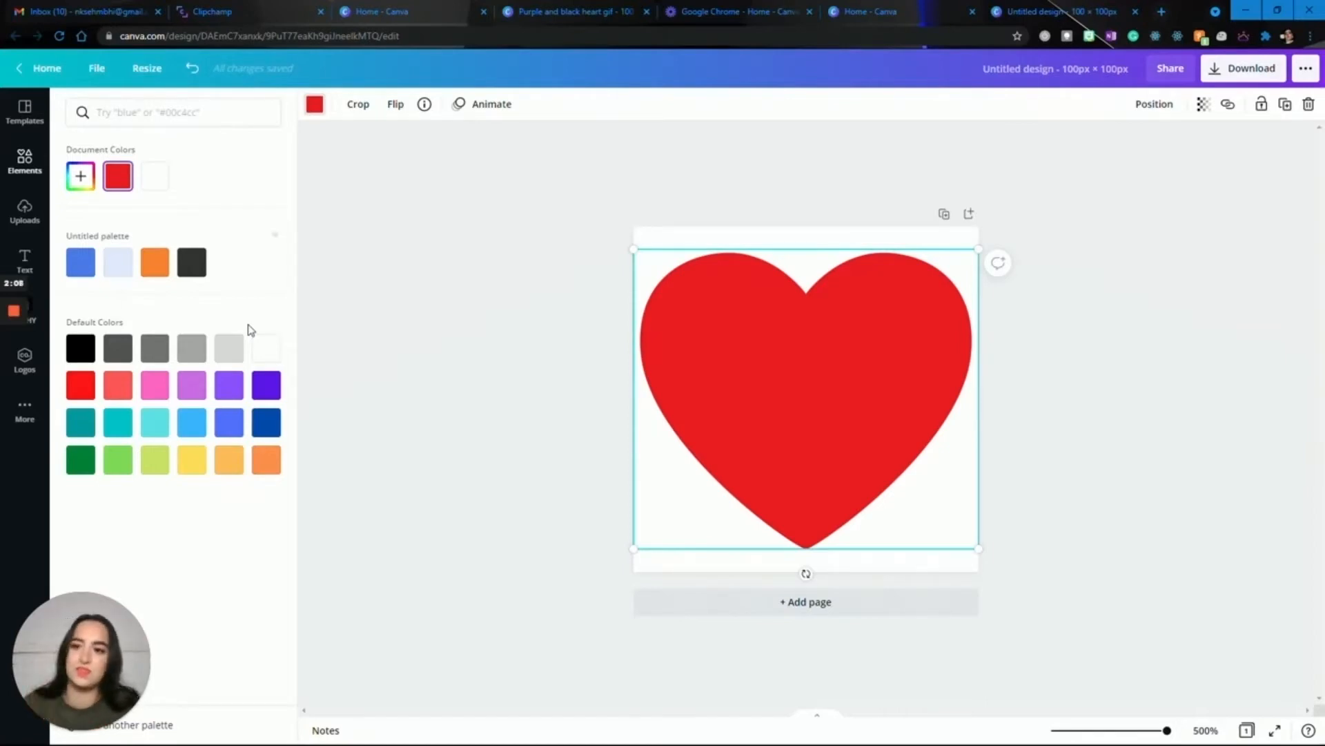
left_click(155, 263)
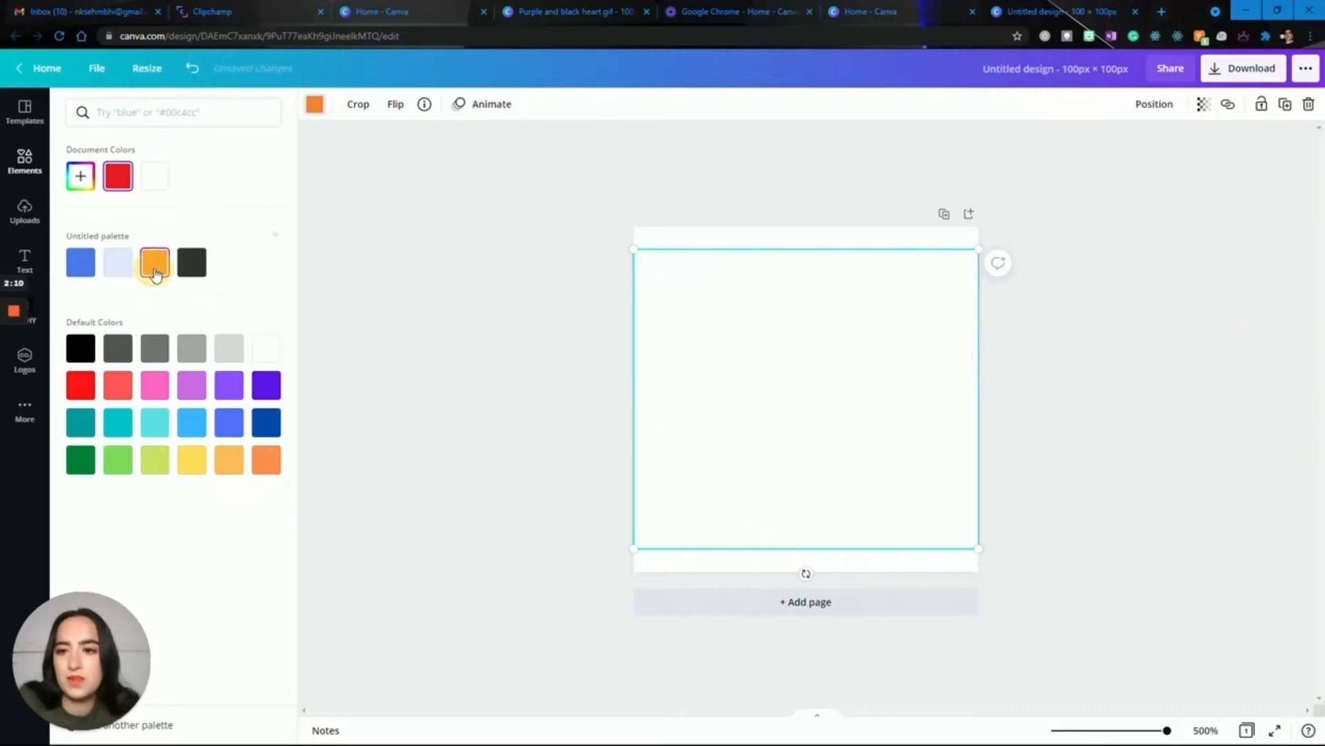
left_click(367, 336)
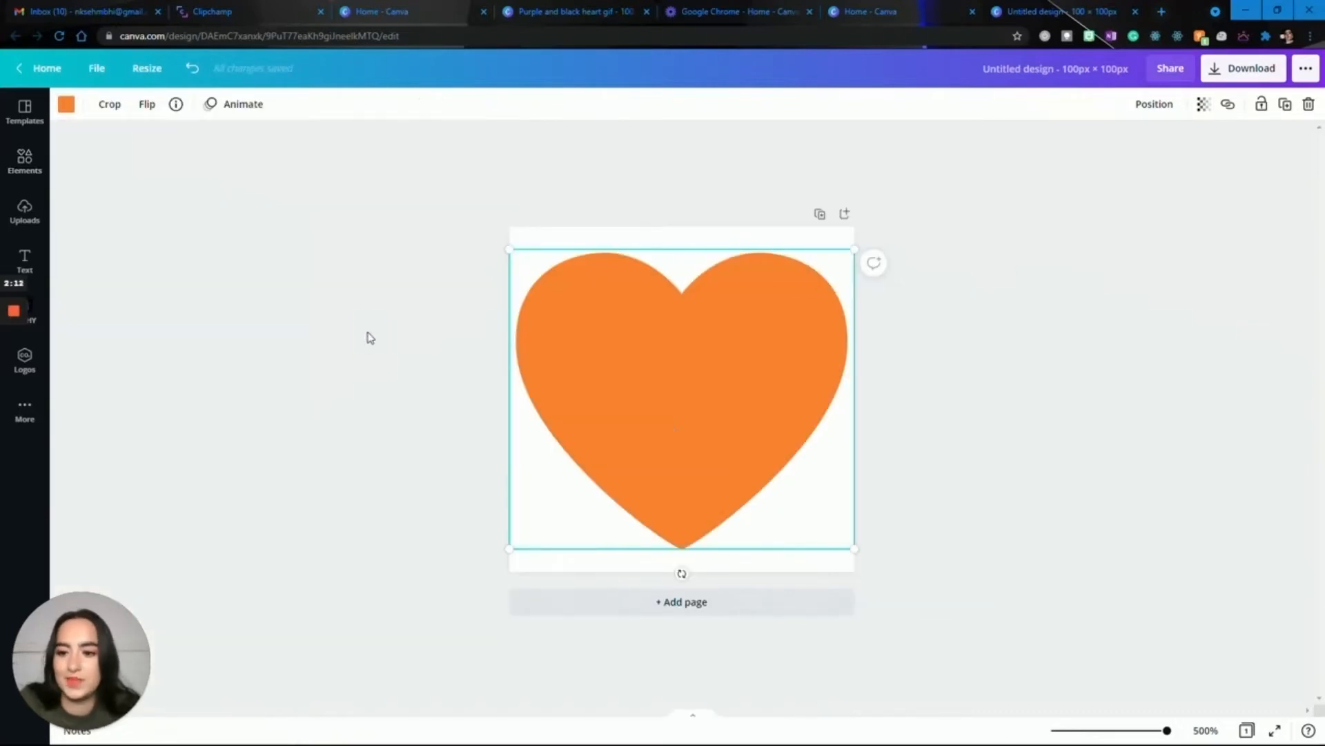
left_click(368, 336)
Search the elements for "sparkles" and add the free animated sparkle graphic with the turquoise star over the heart.
left_click(30, 157)
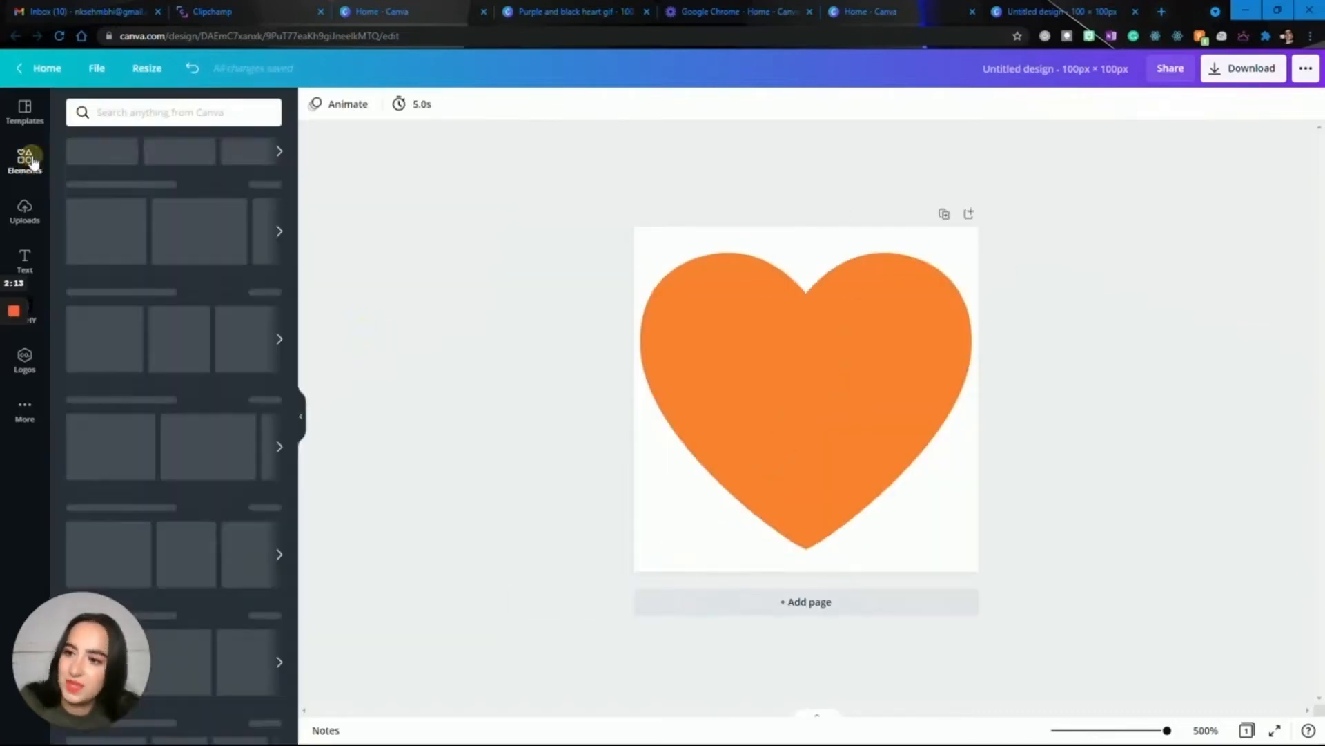
left_click(181, 111)
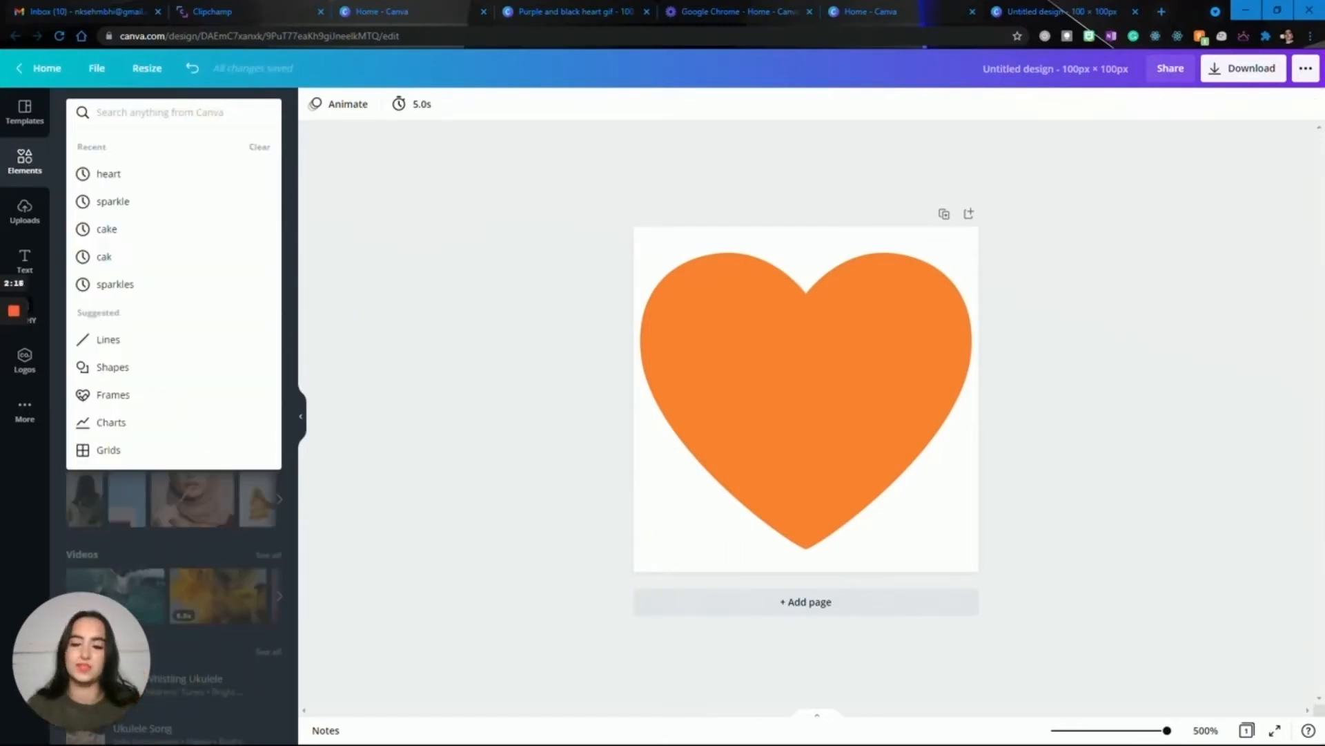
type("spar")
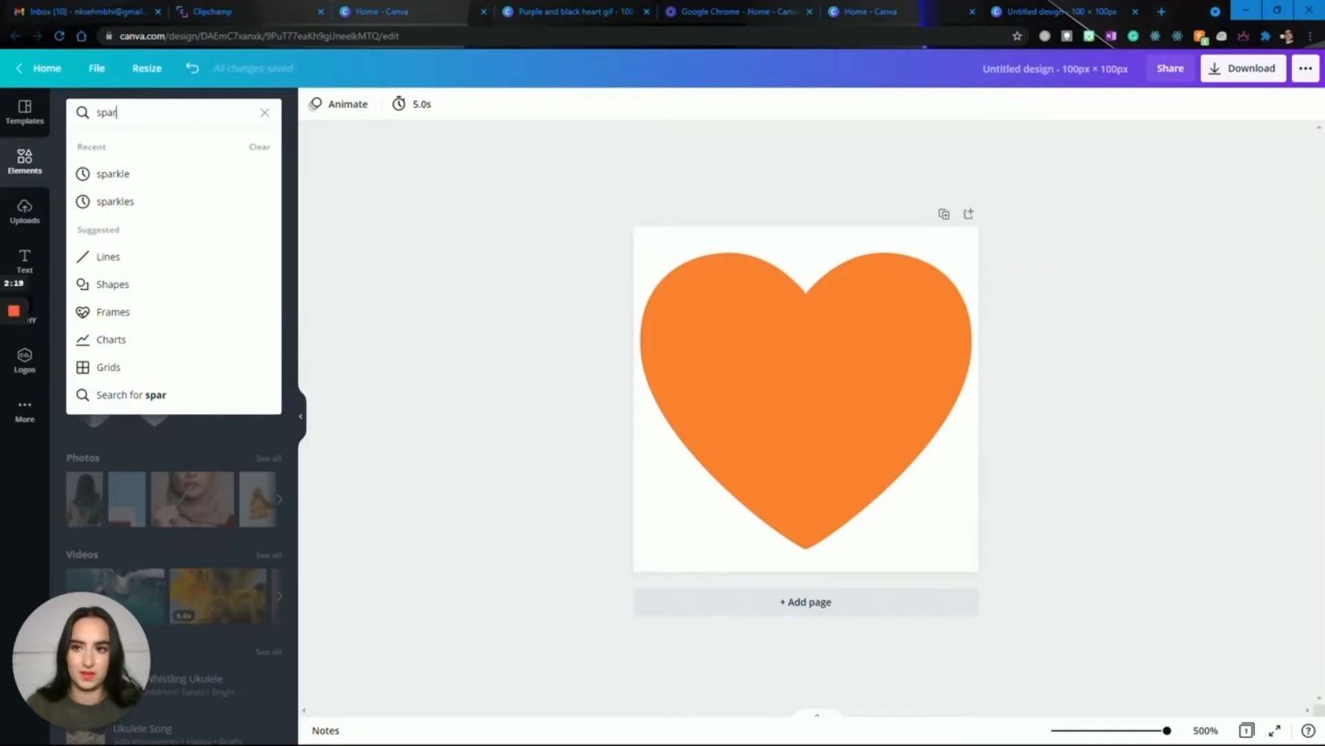
type("kles")
key("Return")
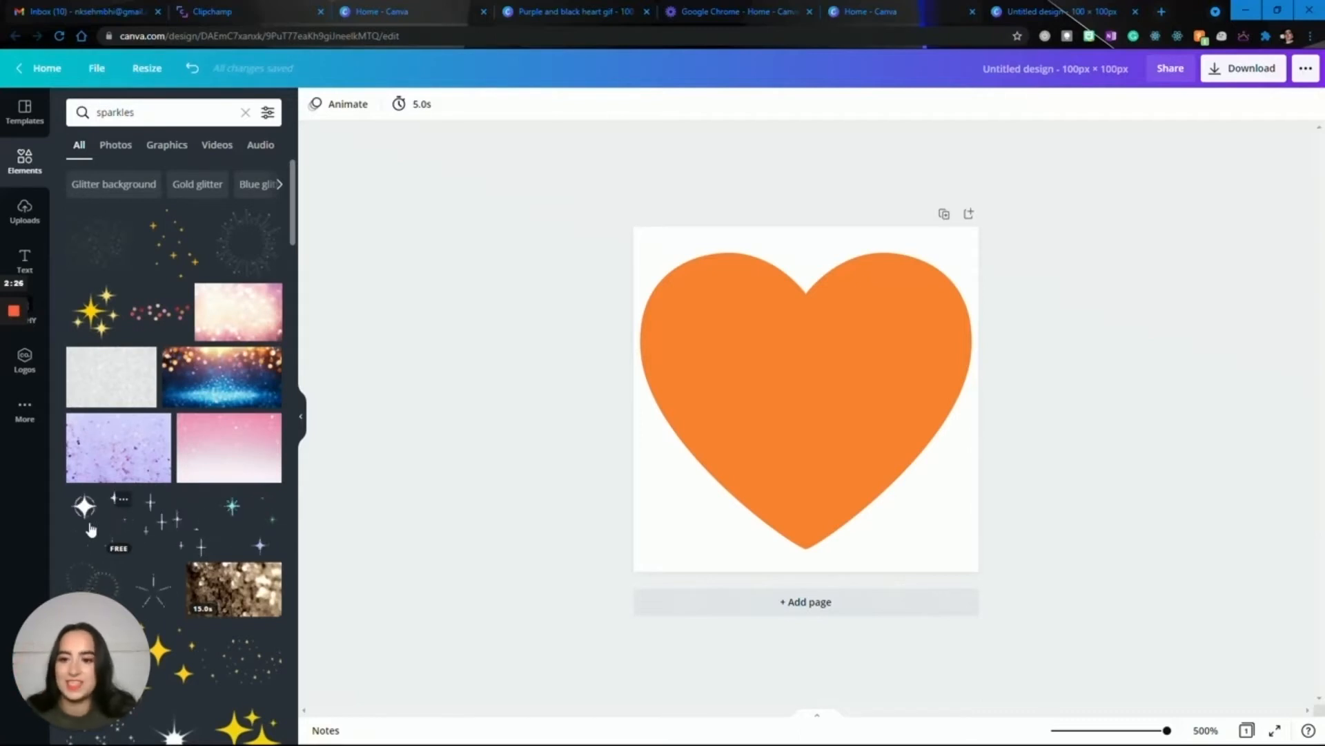
scroll(158, 496, "down", 3)
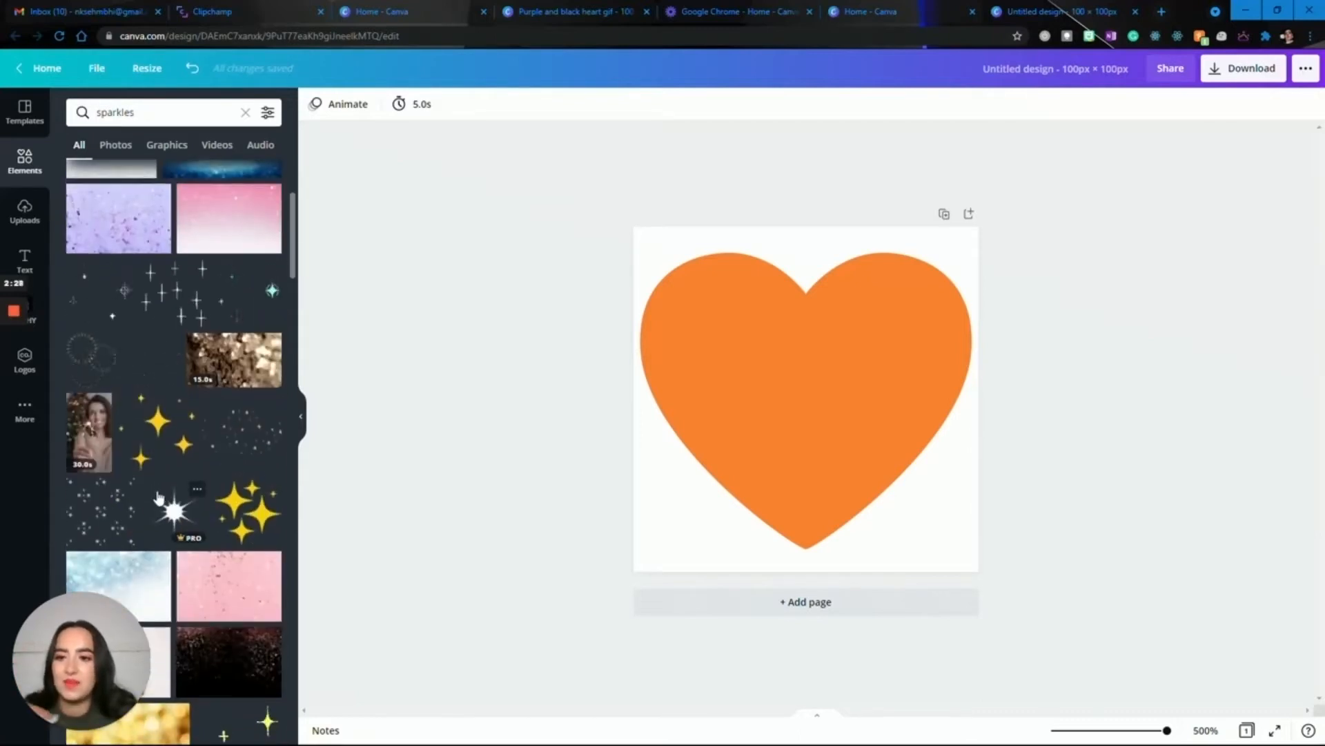
left_click(223, 290)
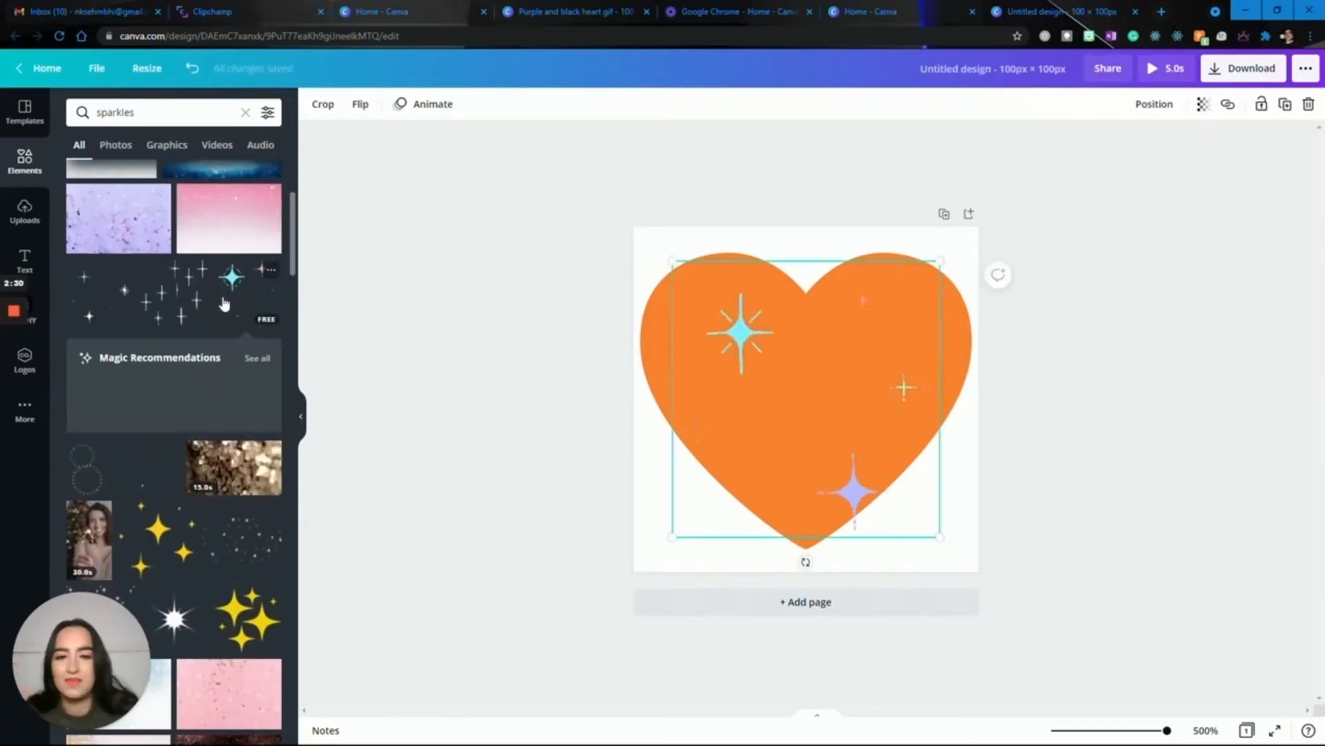
left_click(495, 366)
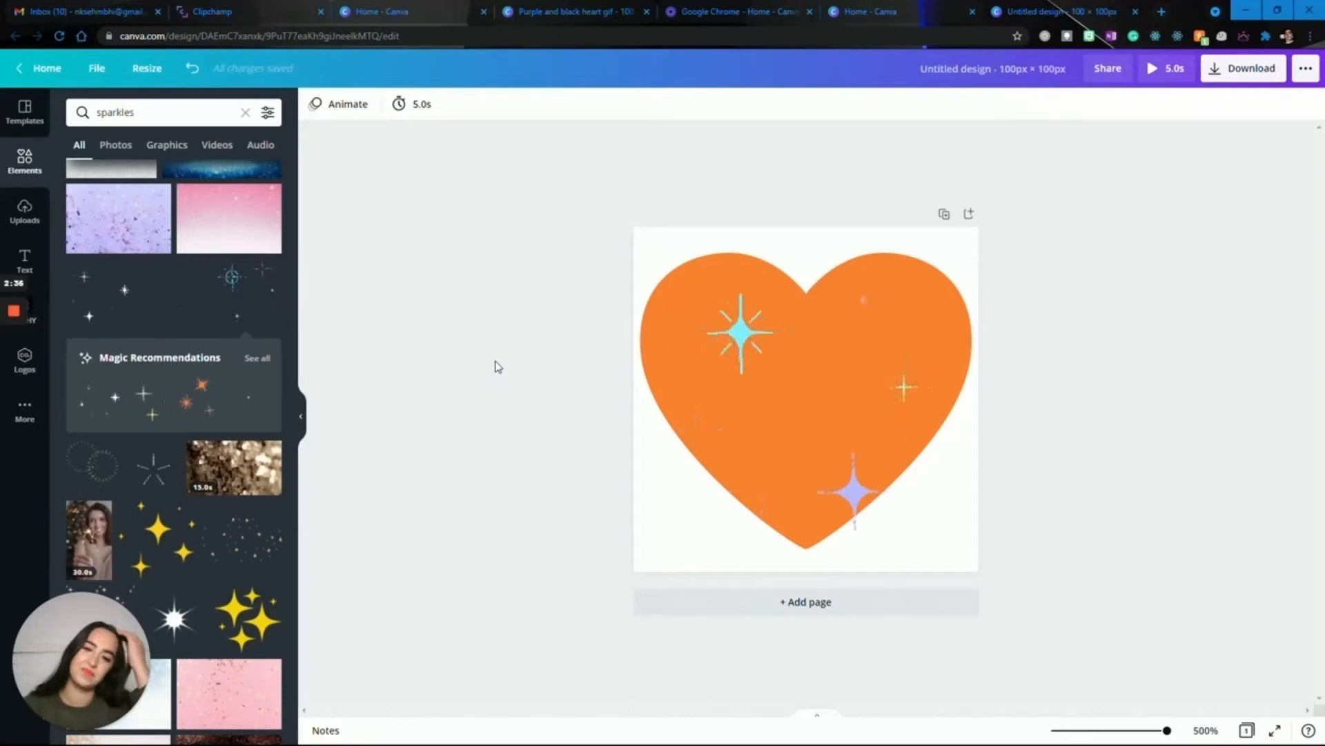
left_click(304, 418)
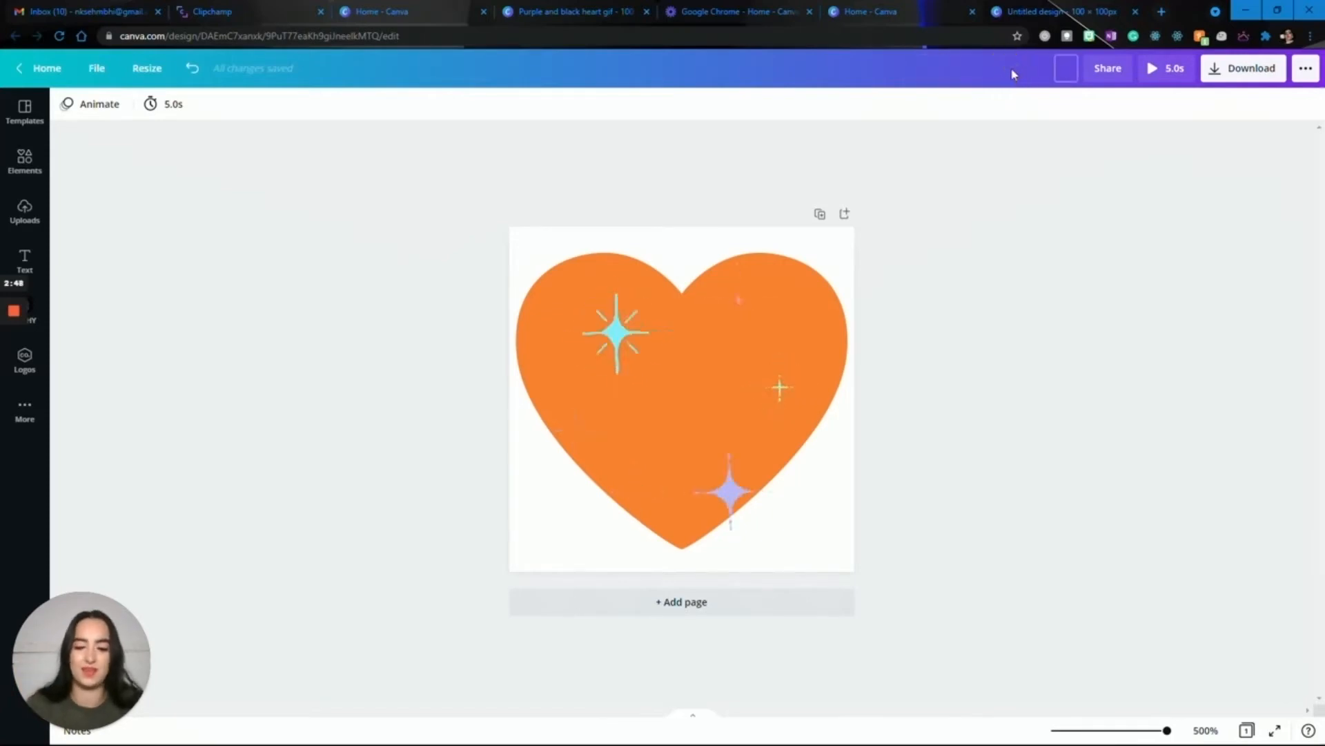
Rename the design as "Orange Heart".
type("Ora")
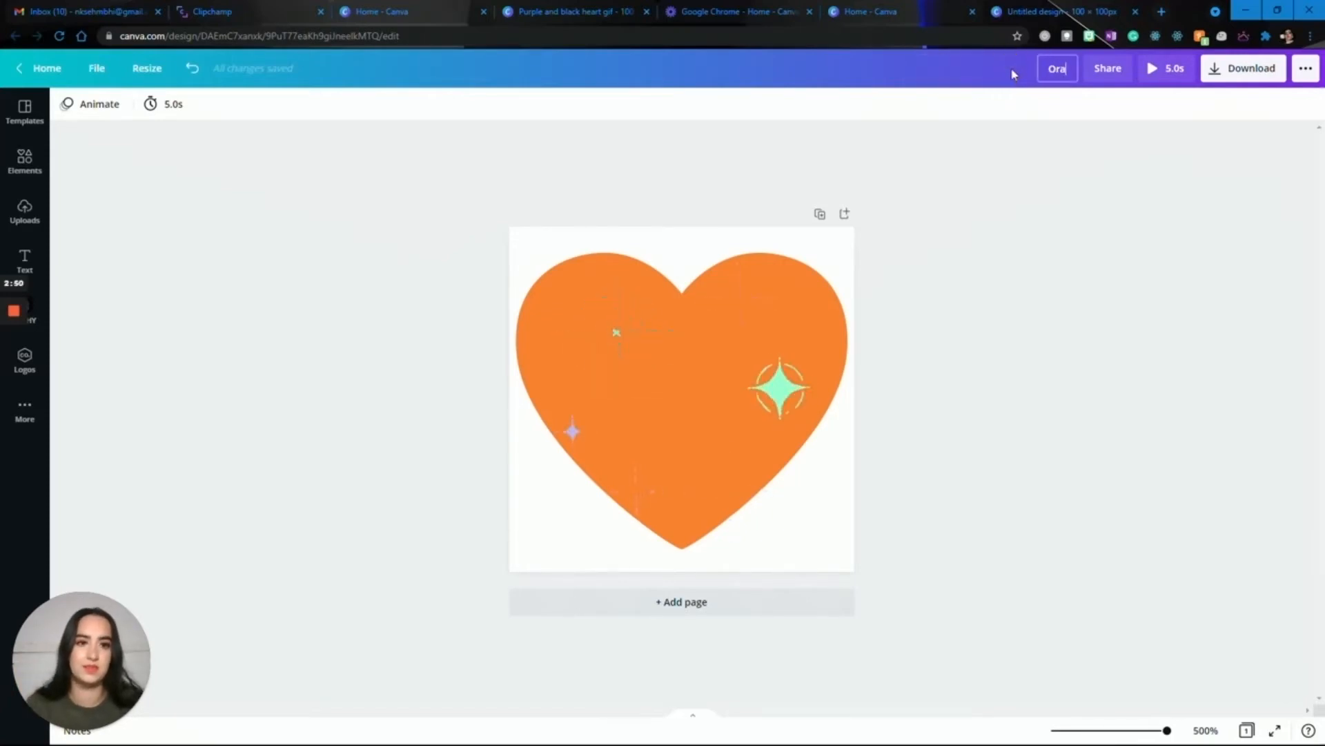
type("nge Hea")
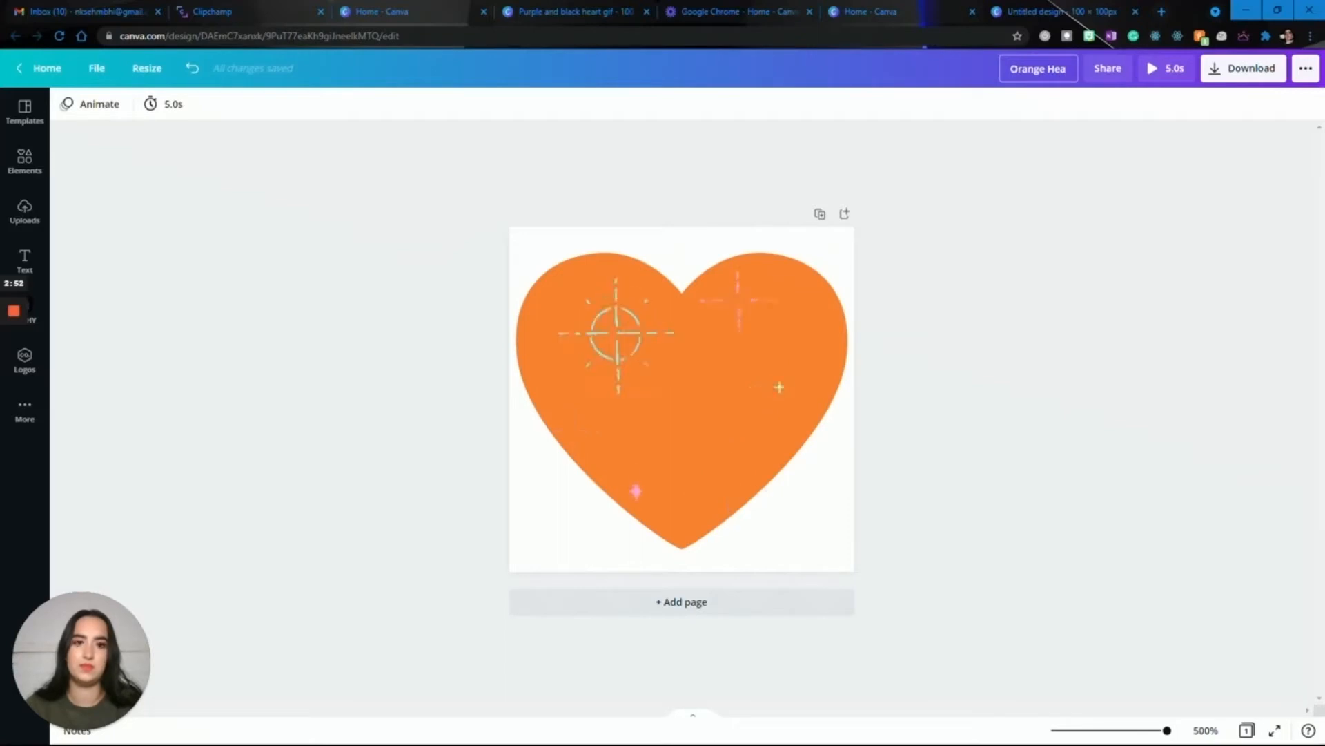
type("rt")
left_click(1148, 178)
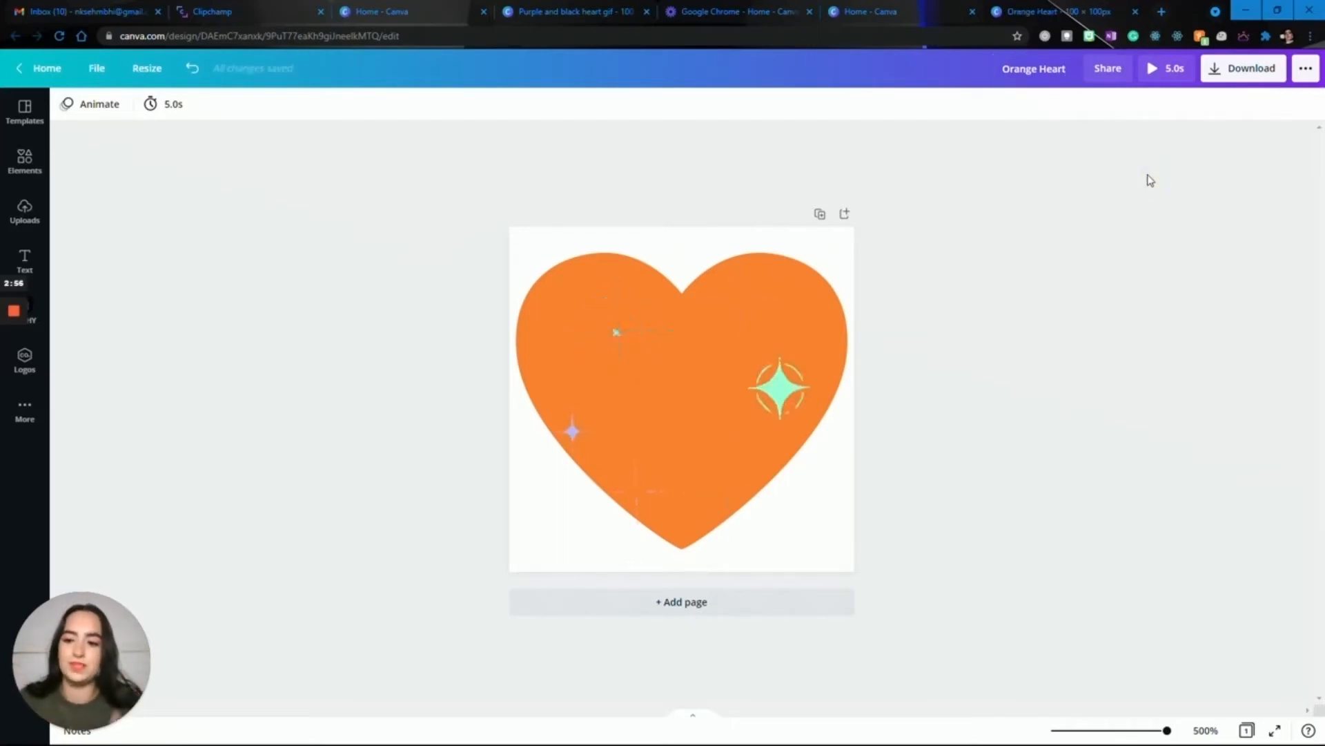
Download the design as a GIF and dismiss the completion dialog.
left_click(1253, 69)
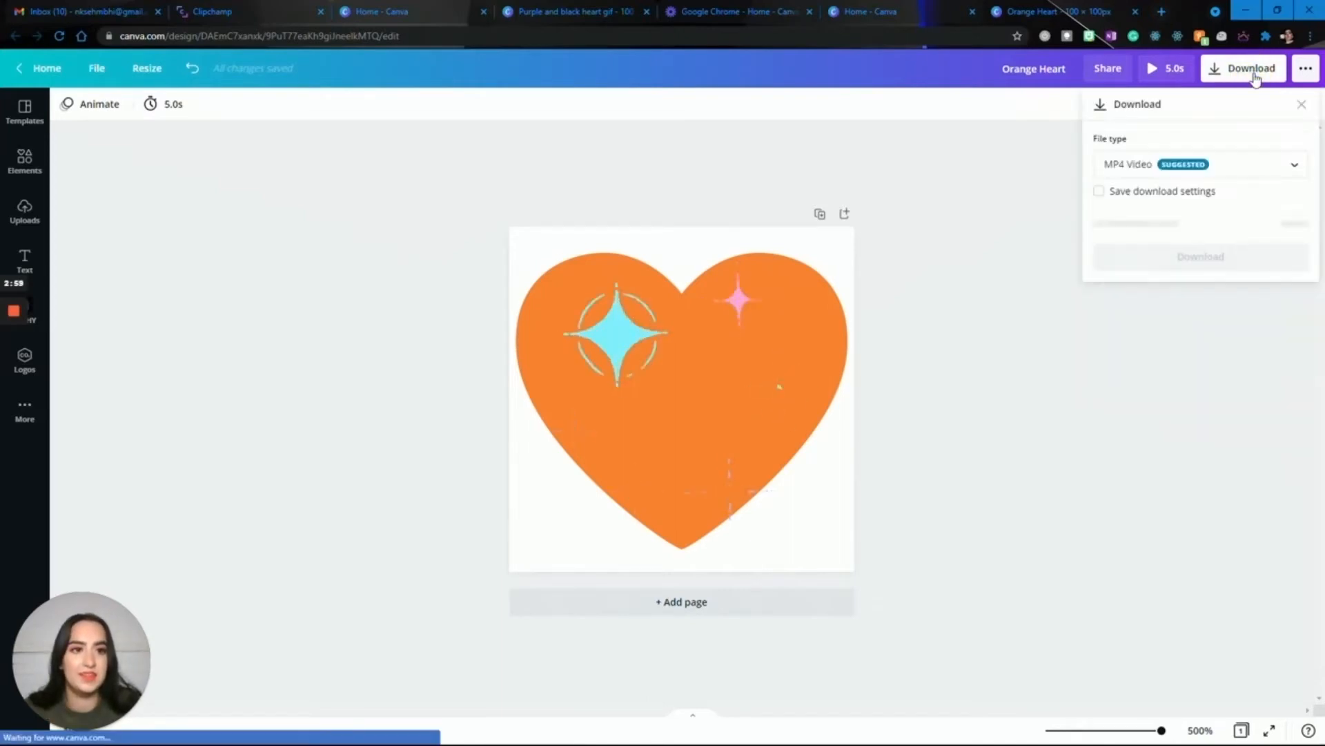
left_click(1236, 164)
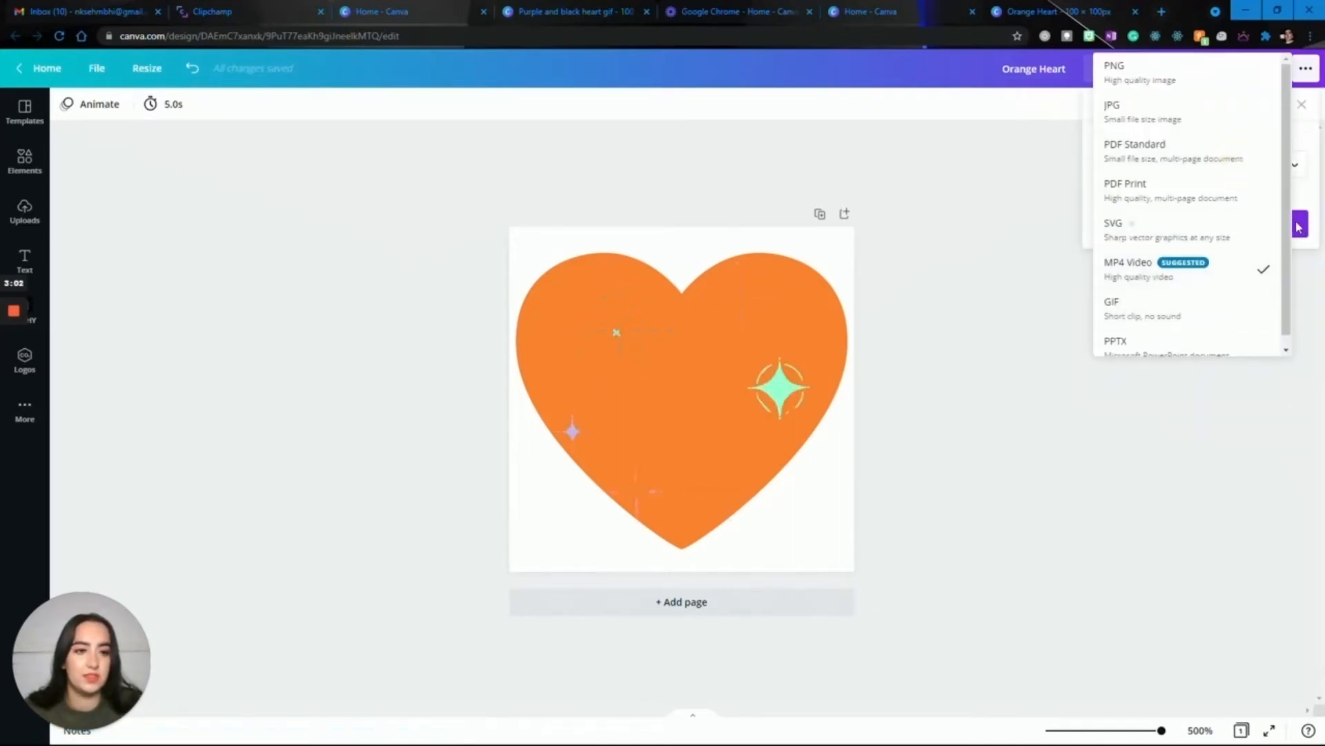
left_click(1311, 193)
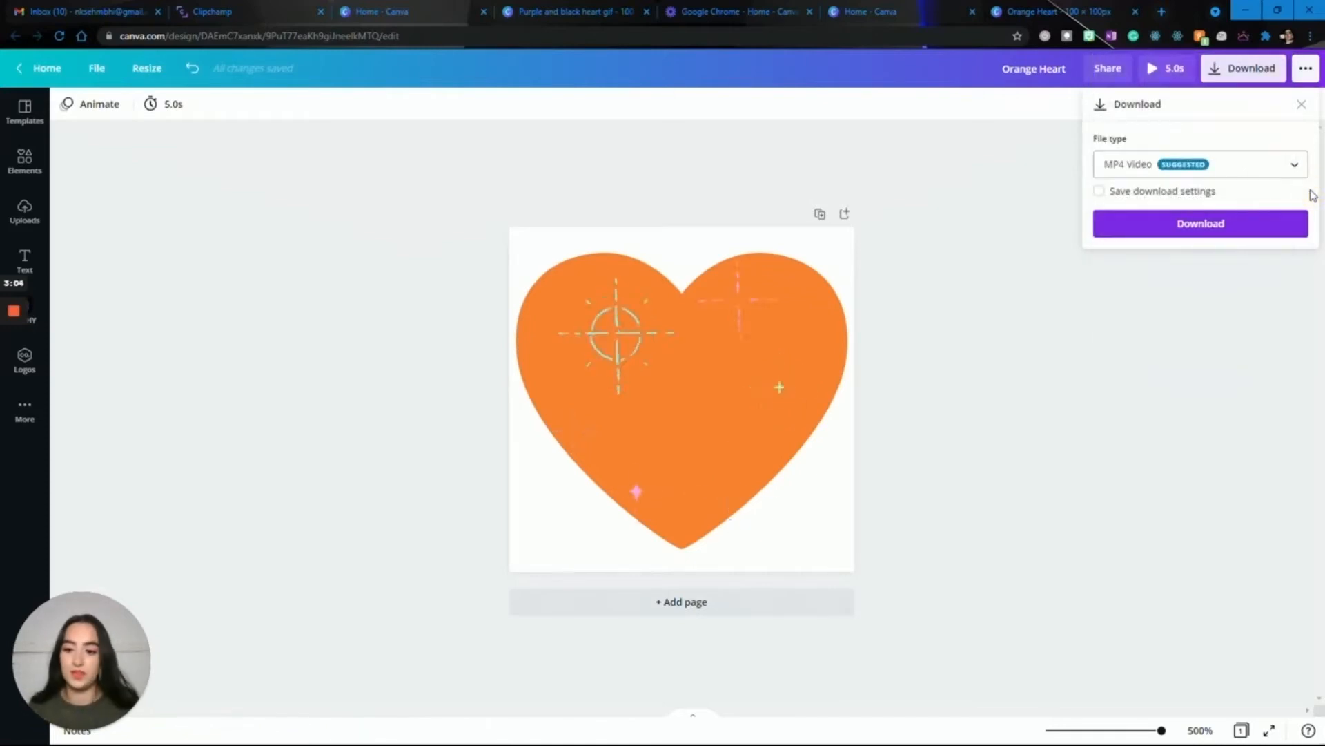
left_click(1284, 166)
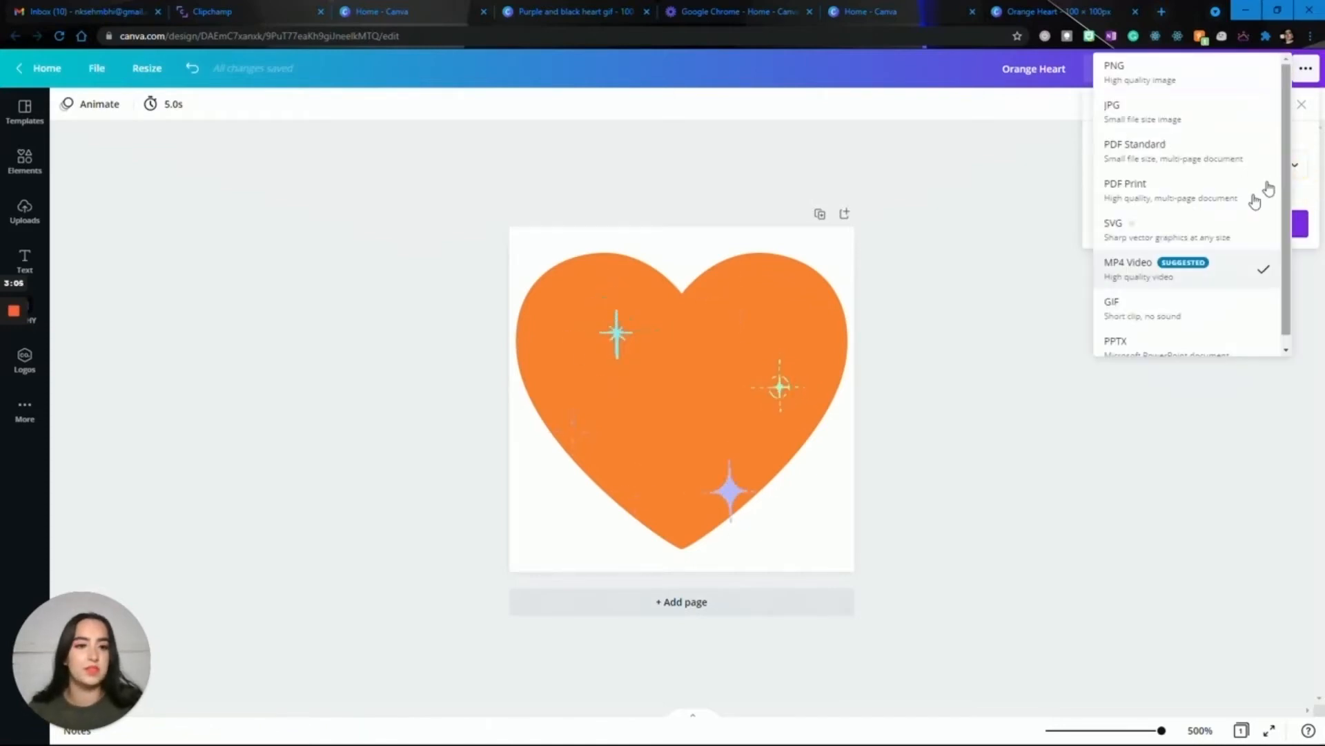
left_click(1210, 301)
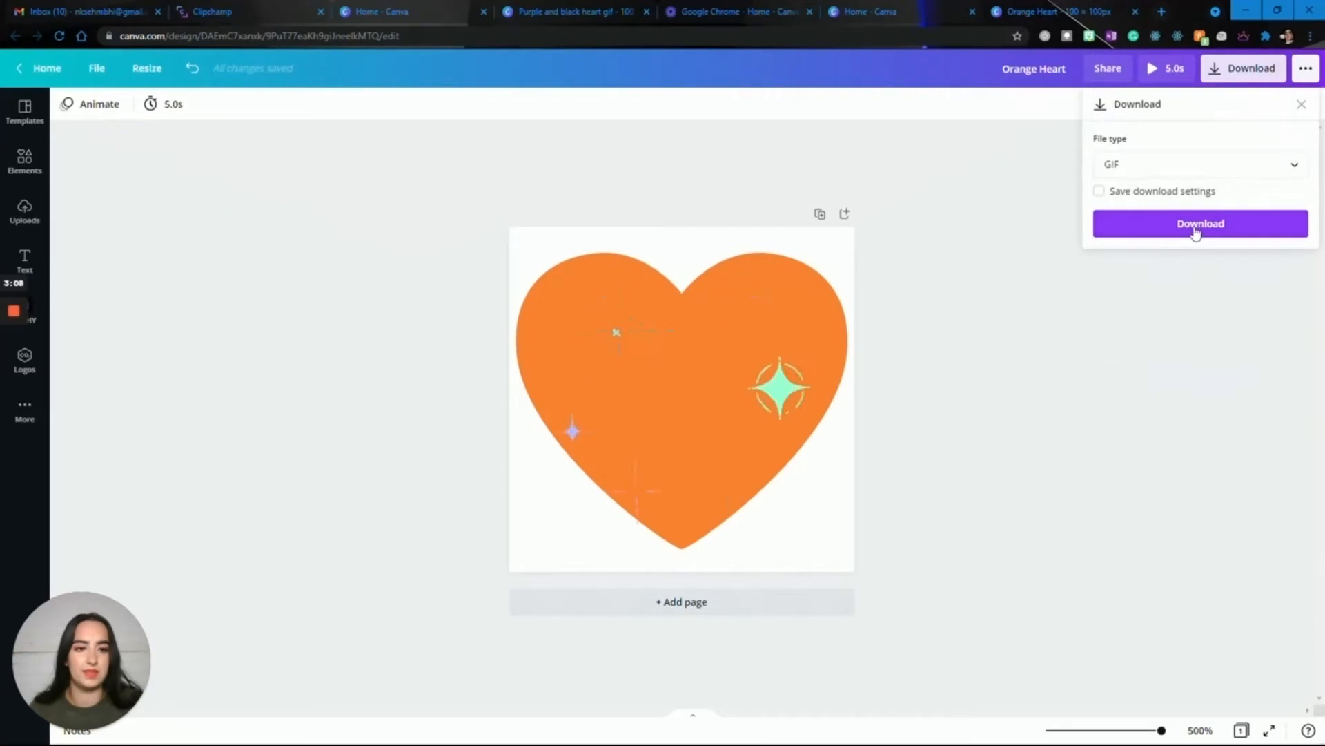
left_click(1195, 231)
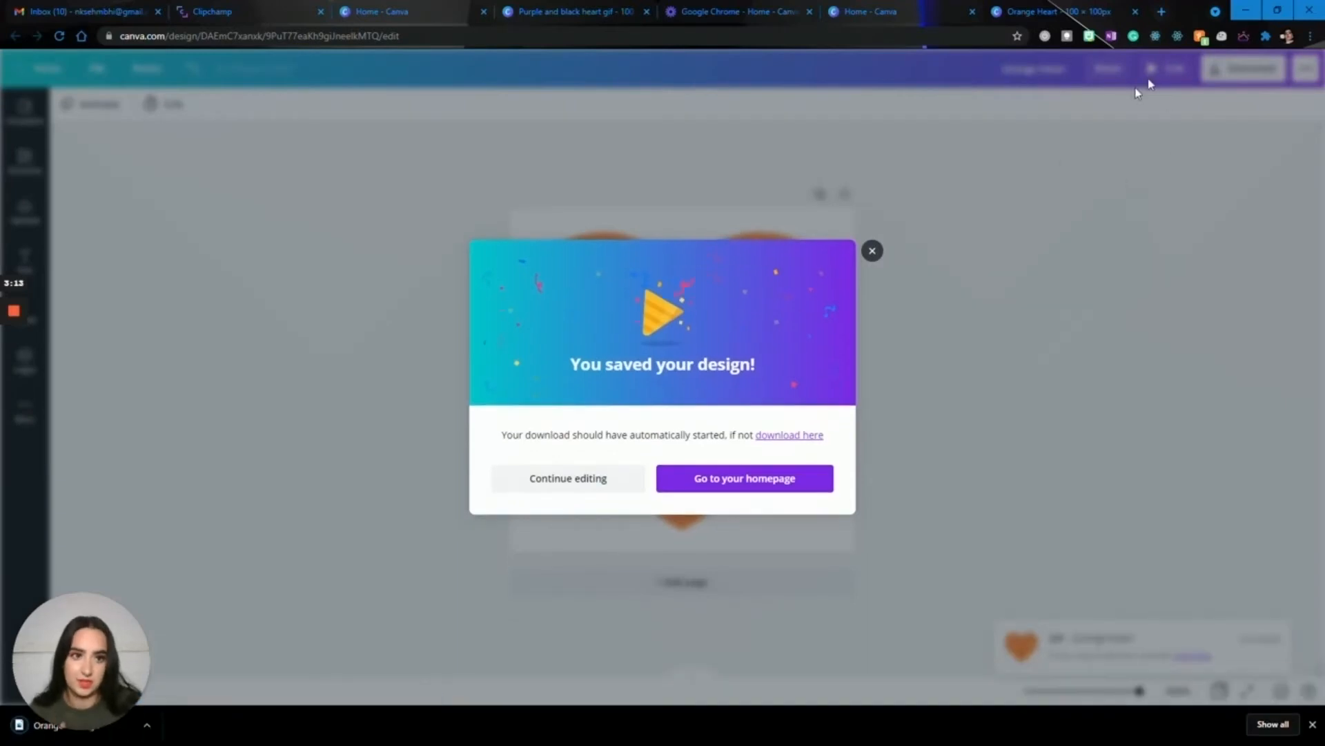
left_click(873, 250)
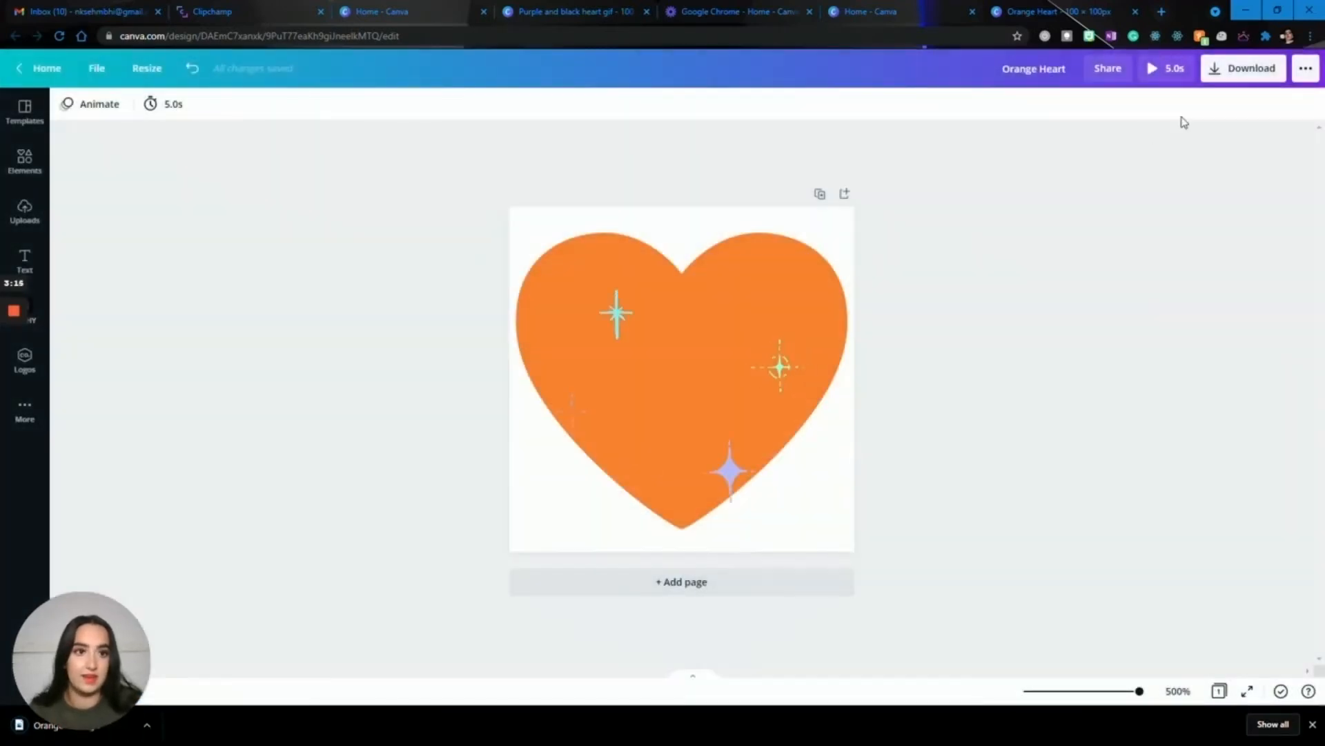
Preview the design's animation and open the downloaded Orange Heart.gif in the Photos app.
left_click(1167, 74)
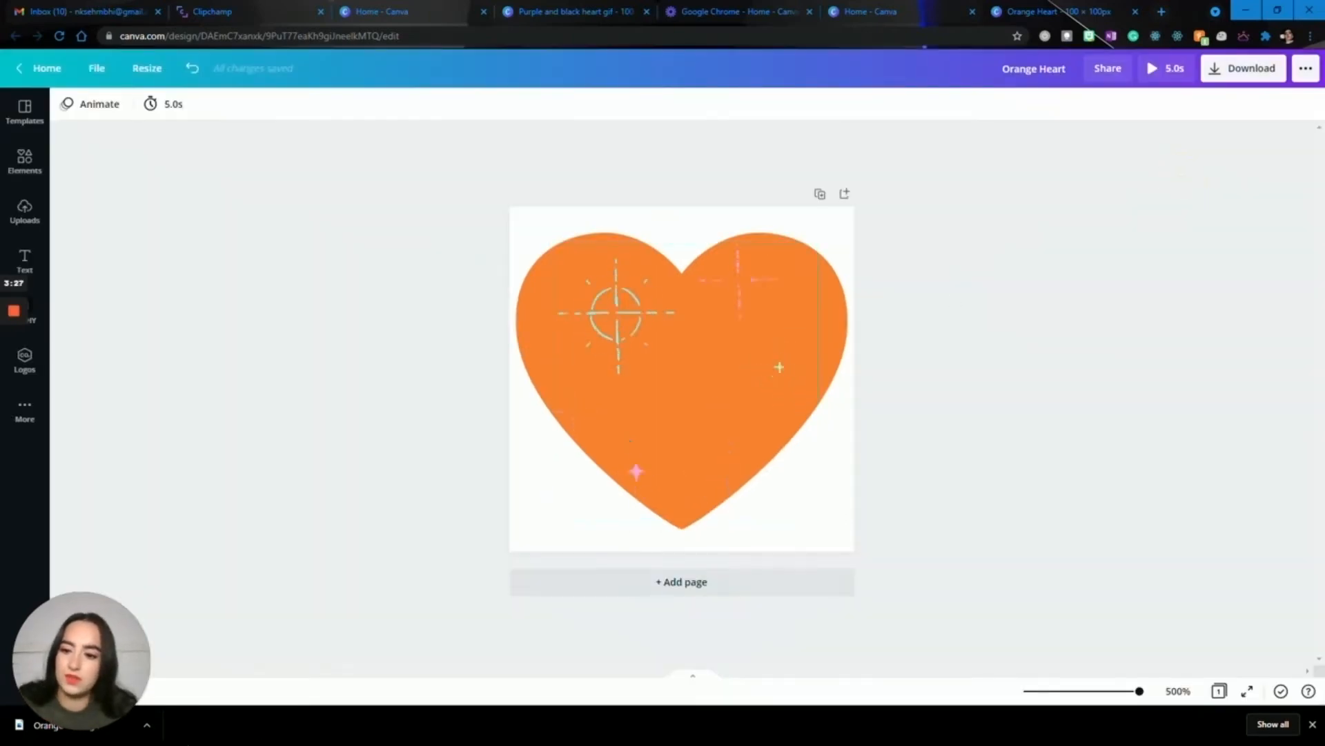
left_click(15, 724)
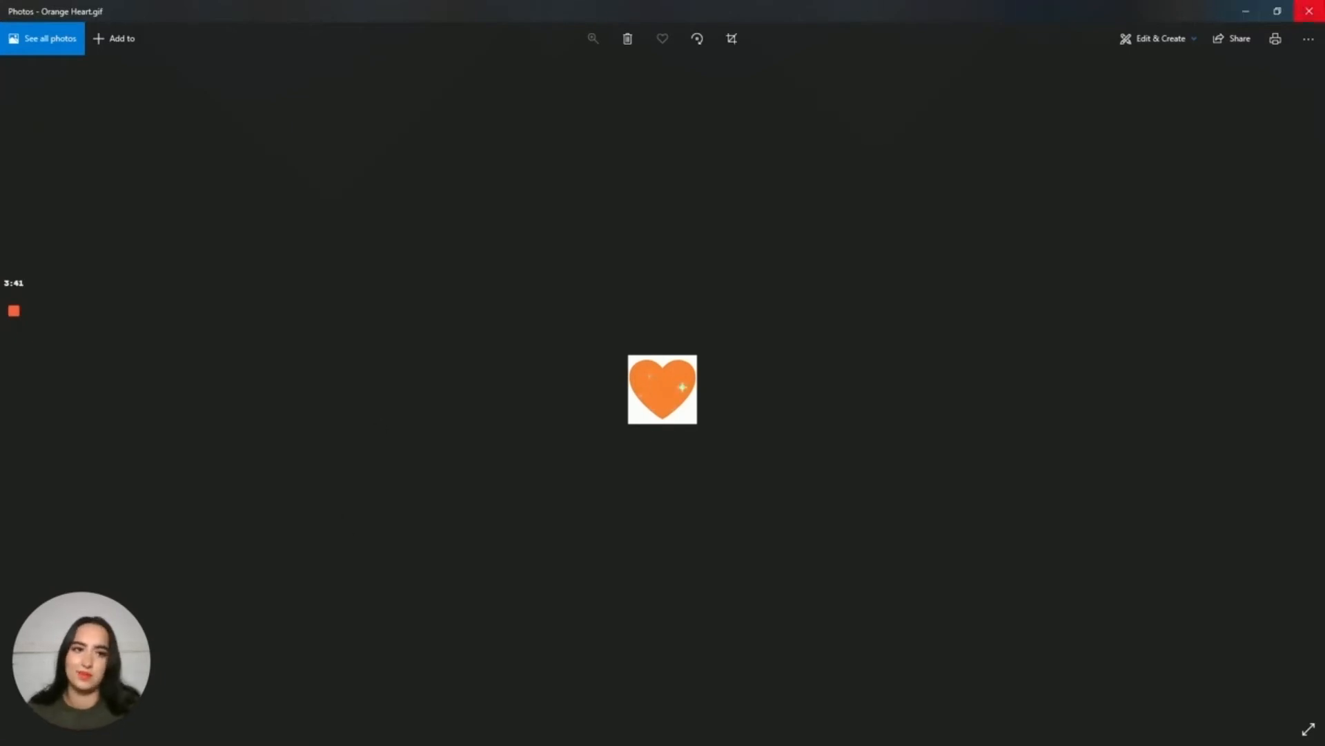
Return to the Canva design, apply the Pop page animation to the heart page and preview it.
left_click(1310, 11)
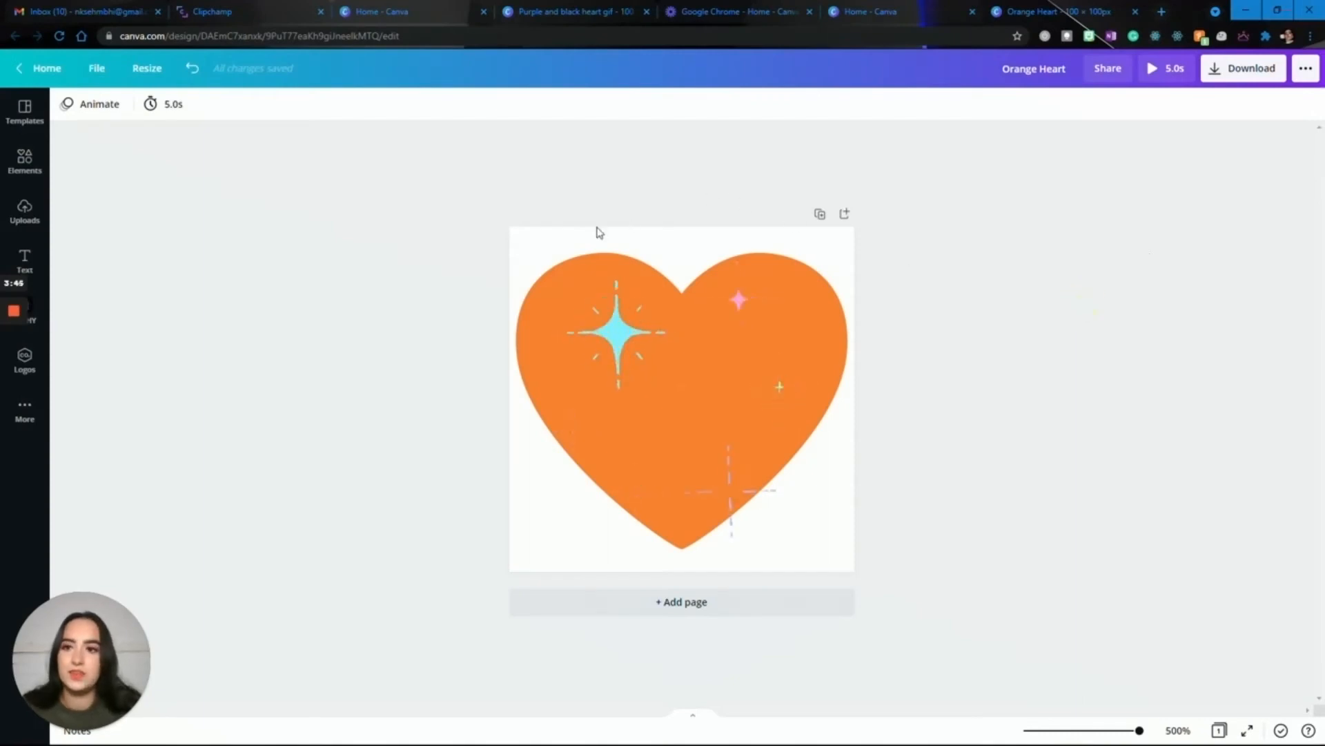
left_click(531, 242)
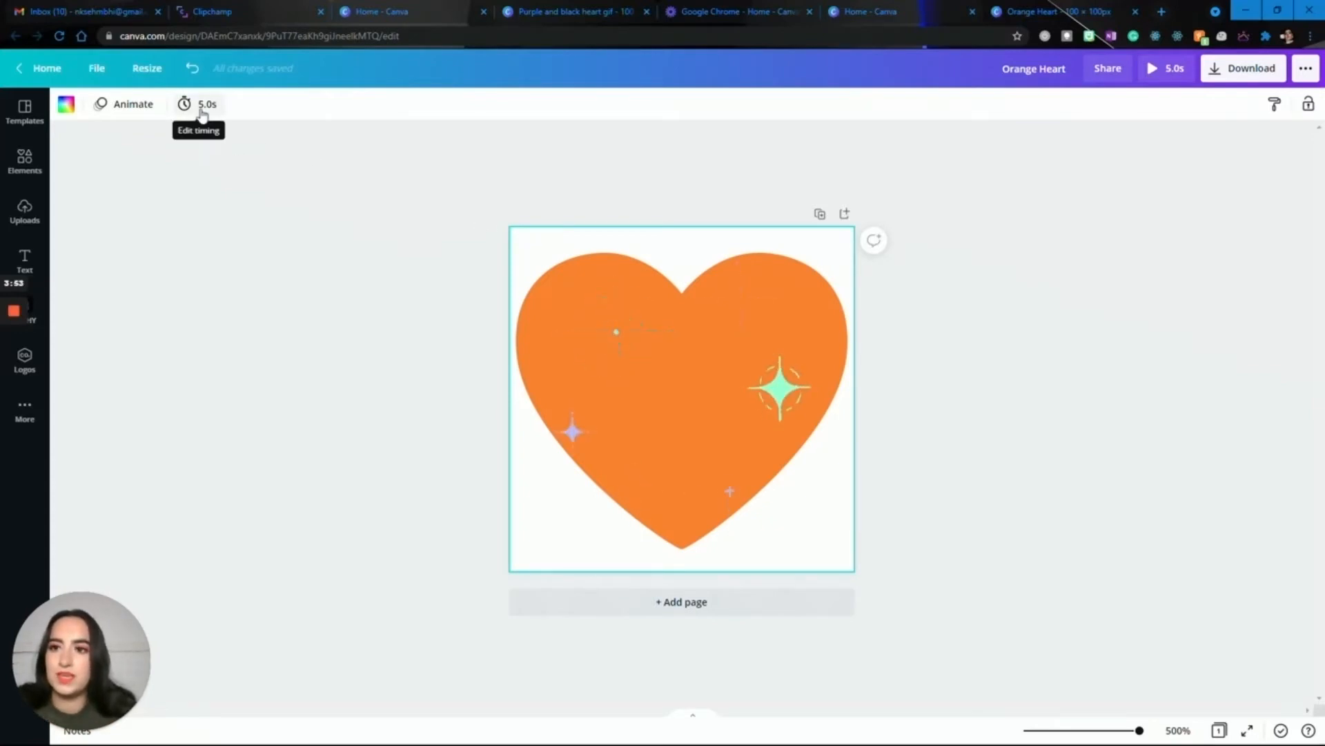
left_click(123, 107)
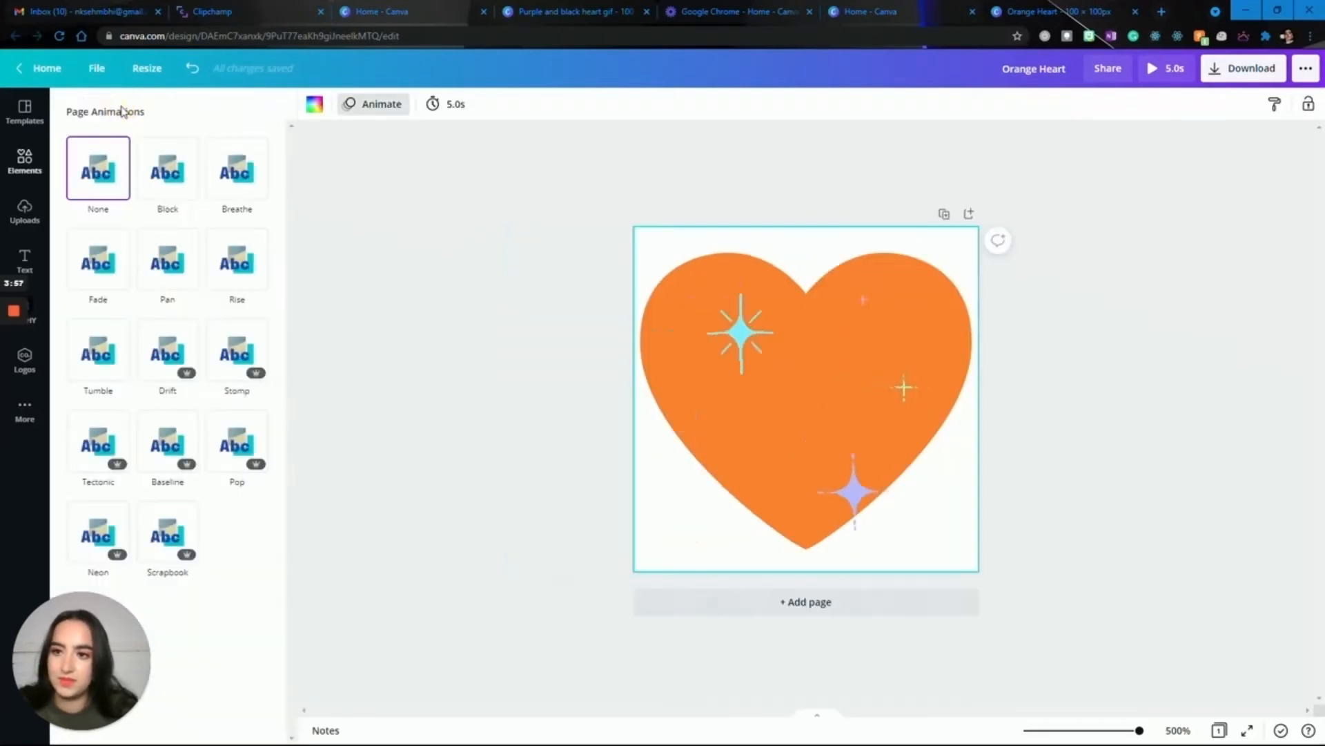
left_click(223, 432)
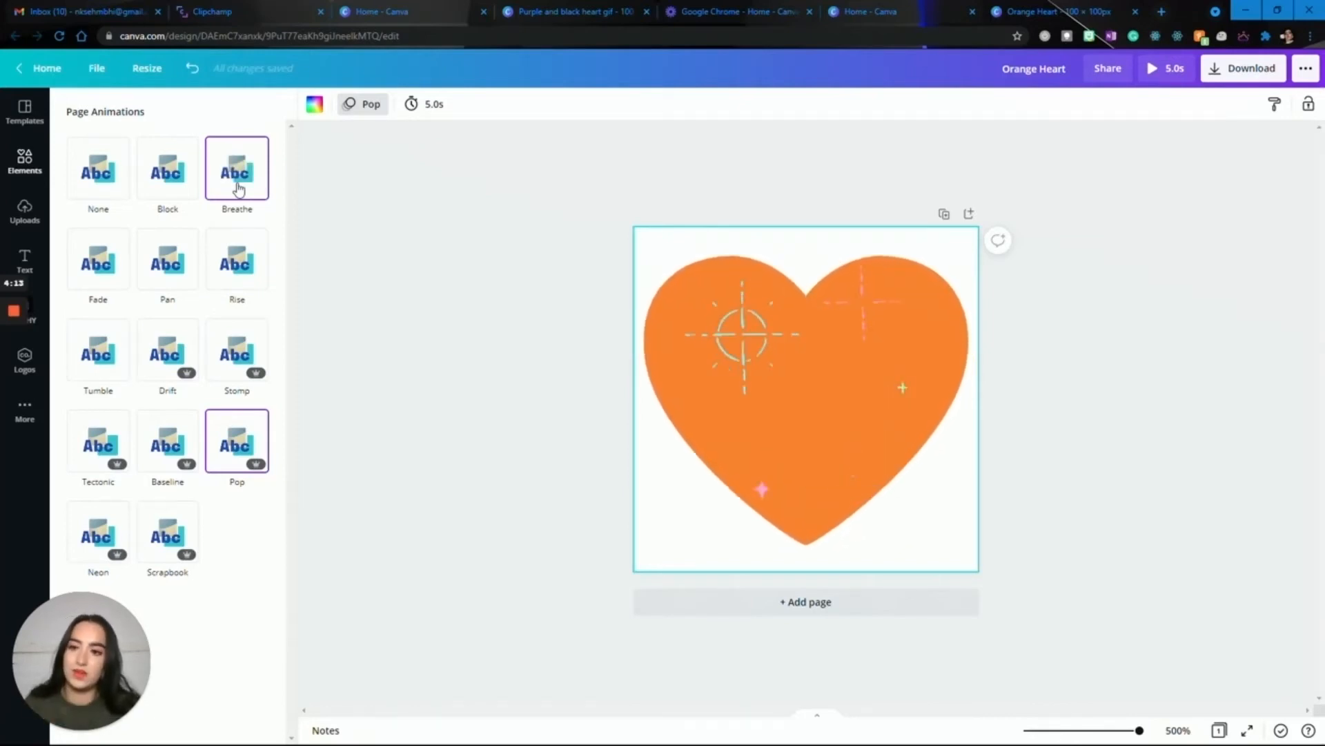
left_click(393, 272)
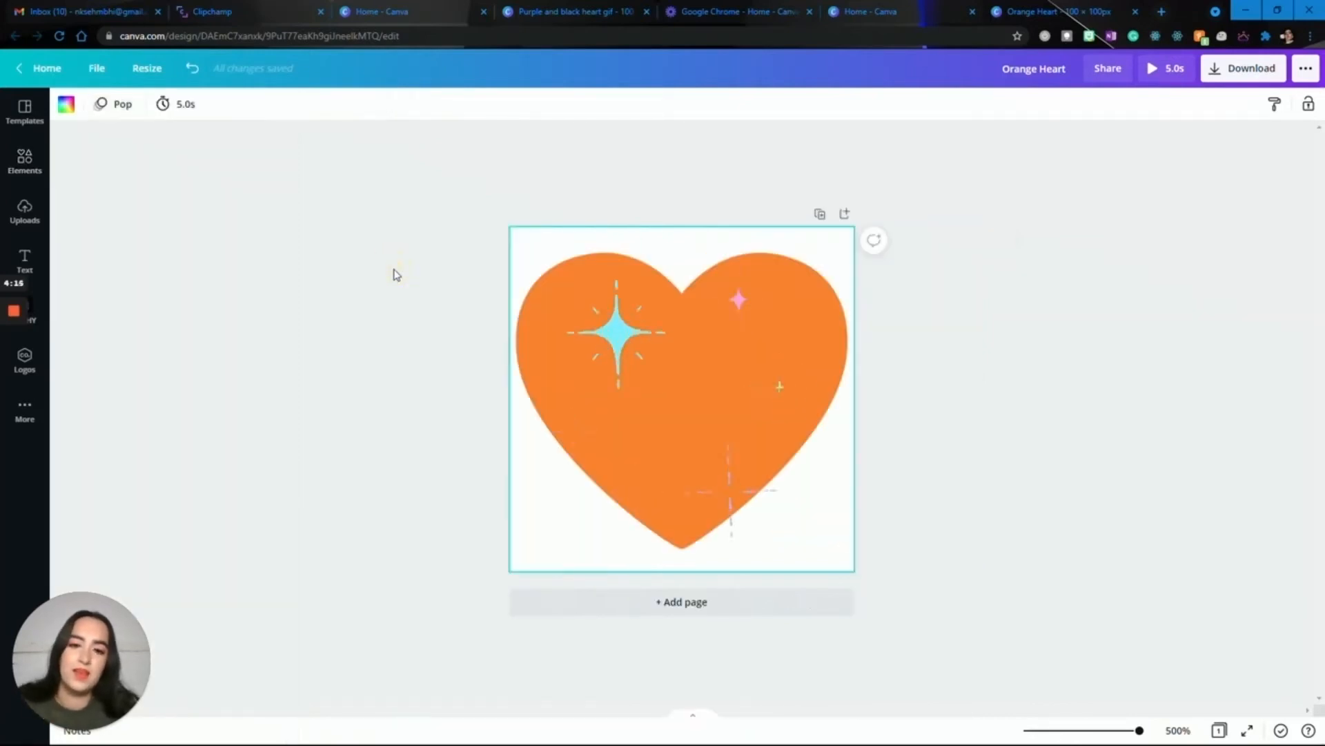
left_click(395, 274)
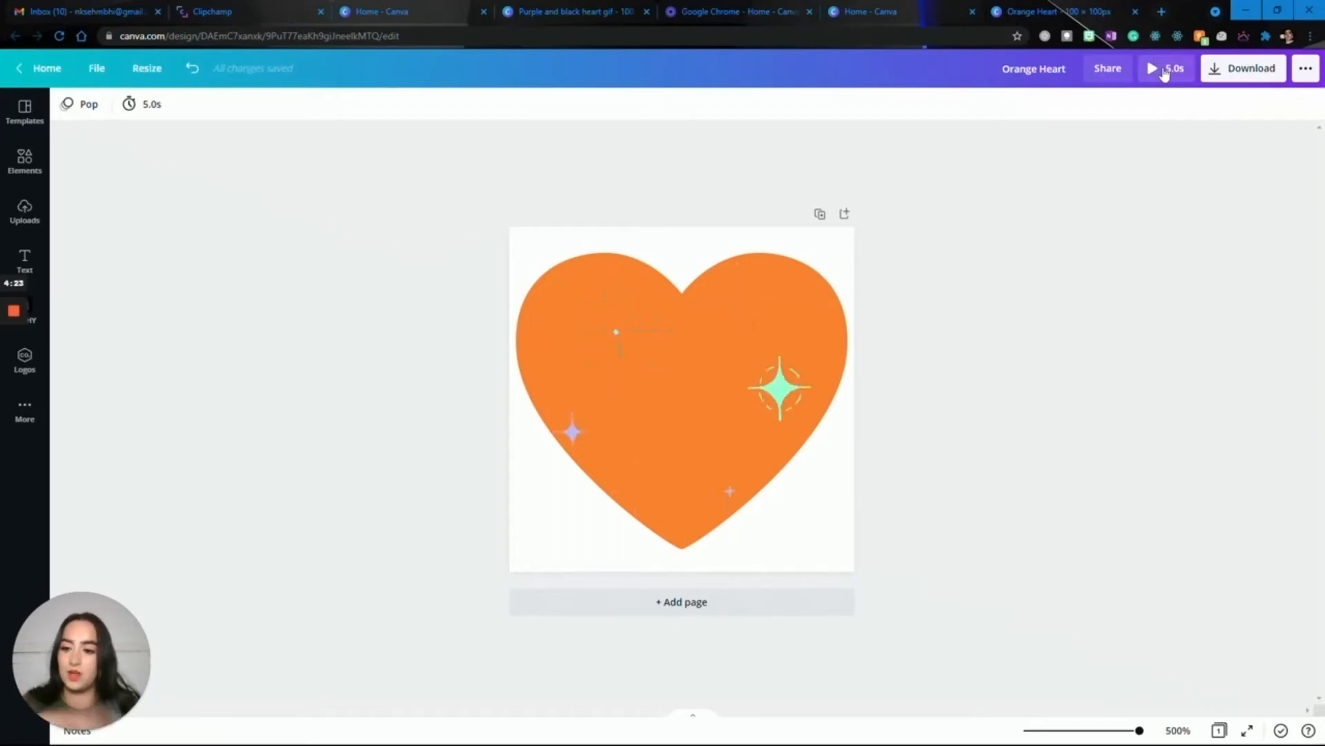
left_click(1165, 69)
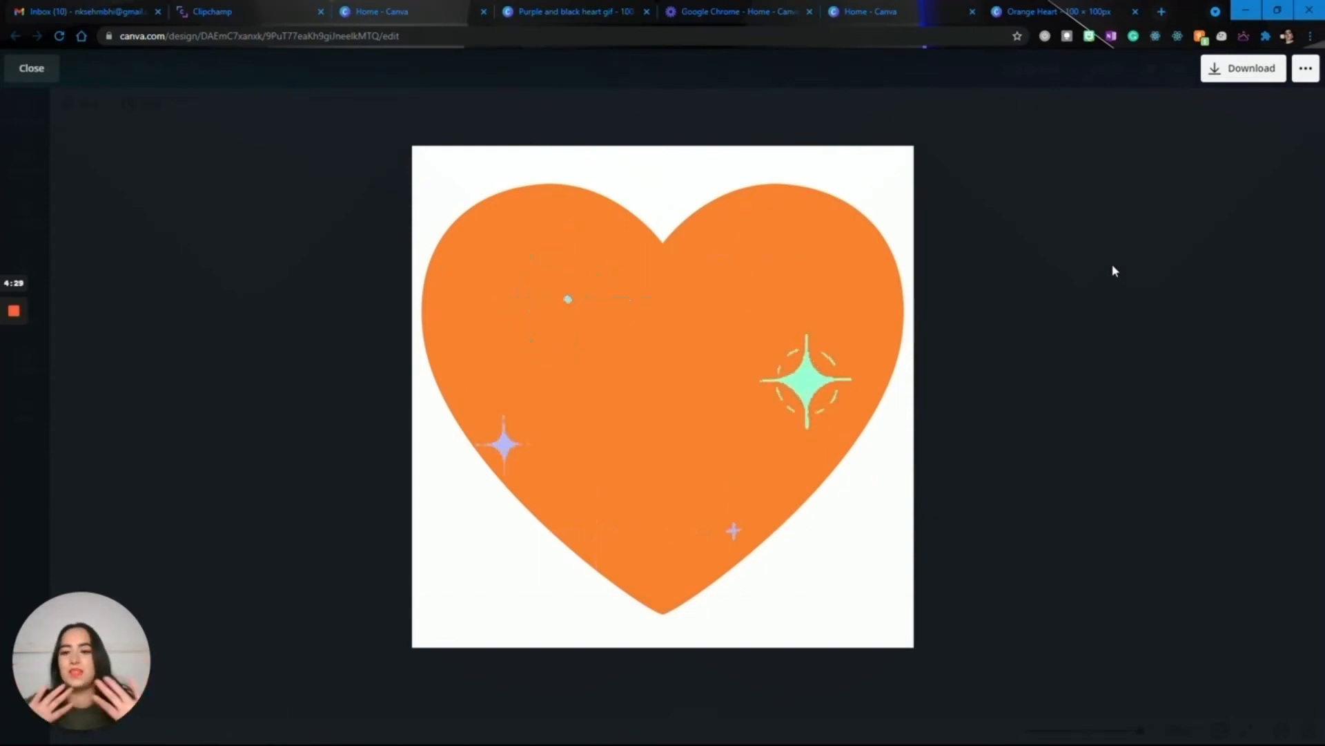
key("Escape")
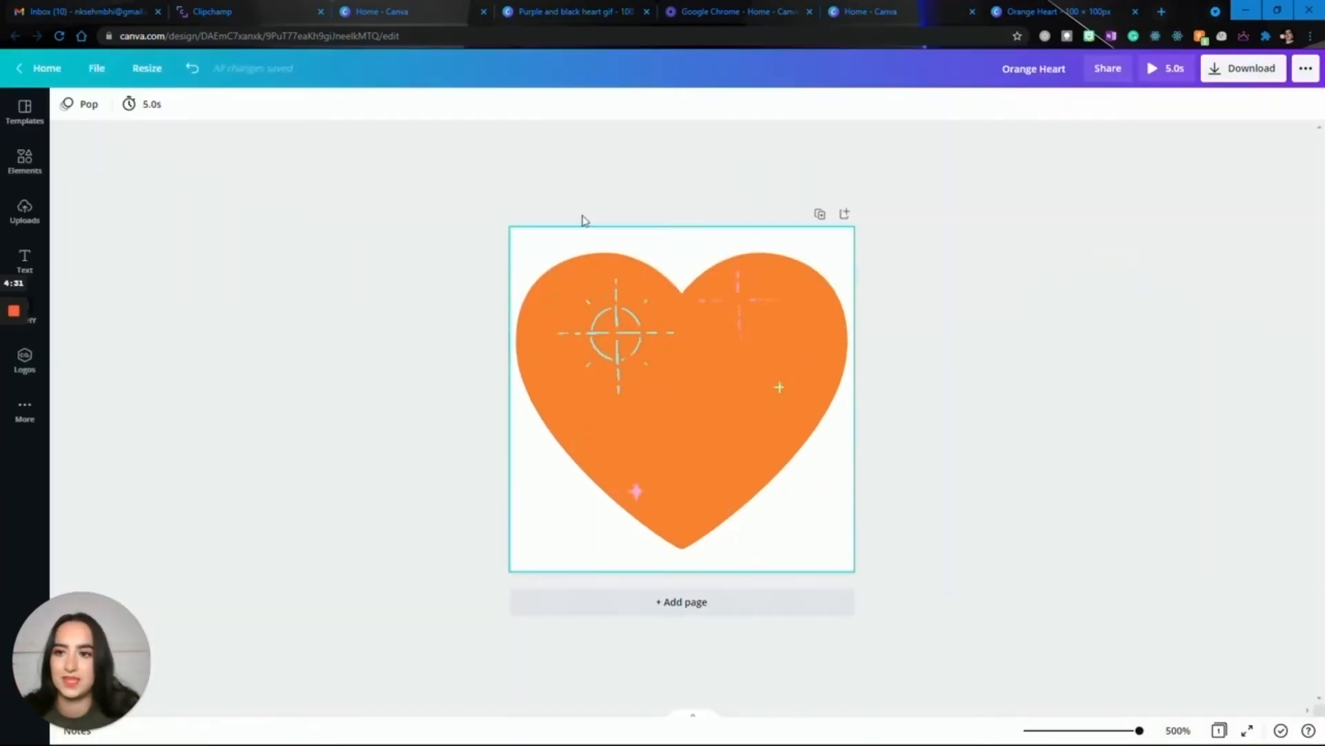
Set the heart page's timing to 2.0 seconds and preview the shortened animation.
left_click(152, 105)
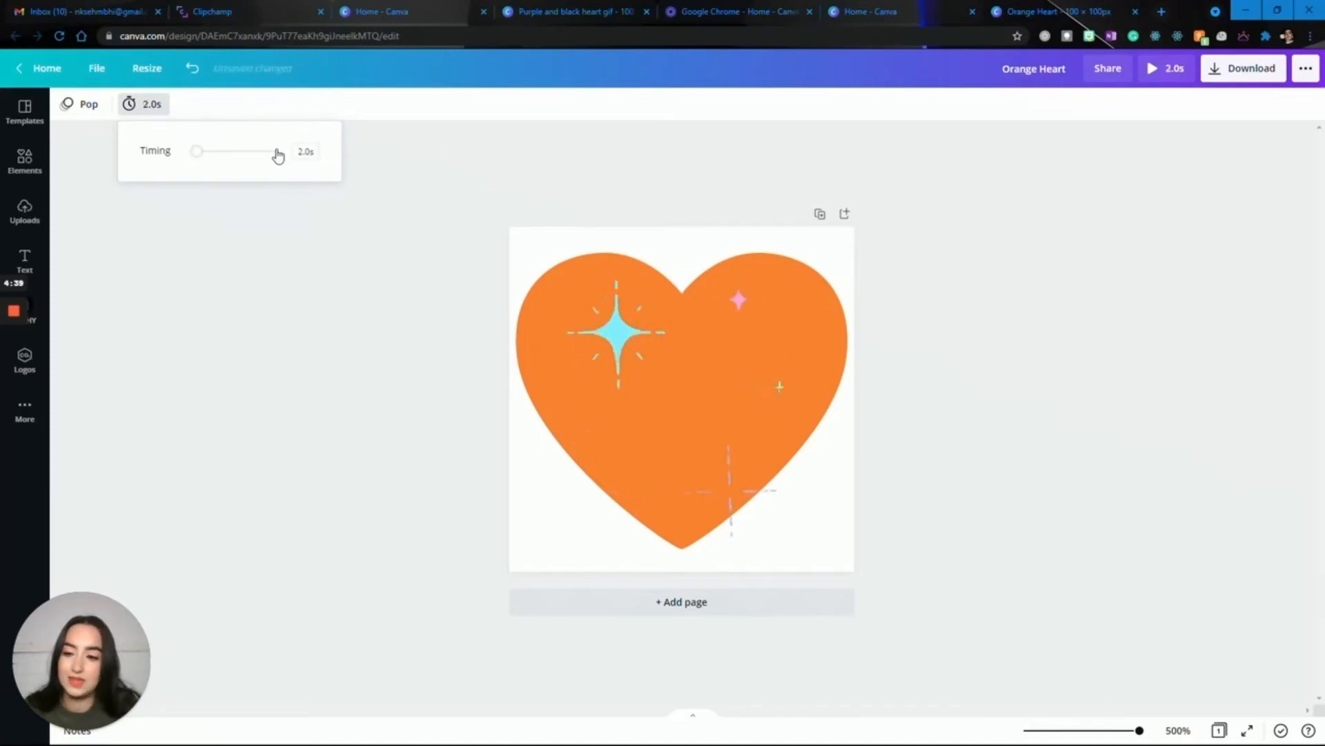
left_click(481, 182)
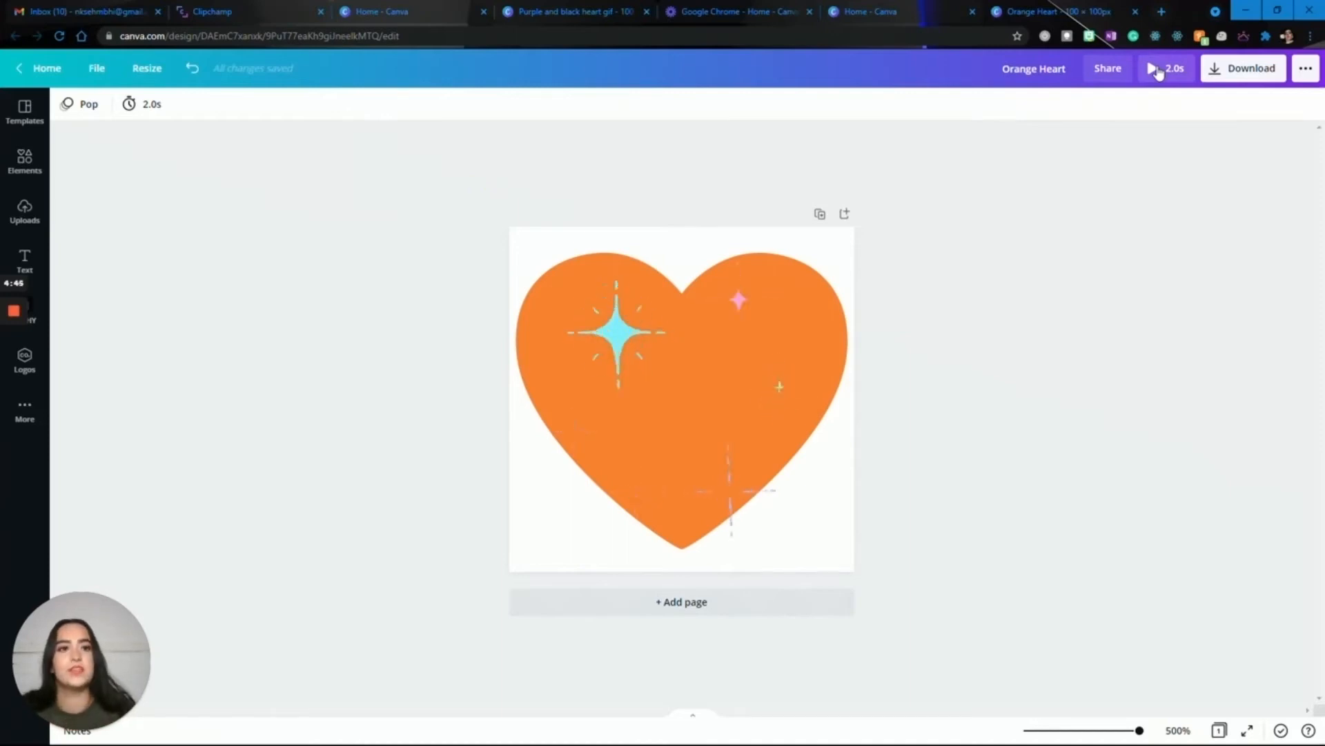
left_click(1158, 69)
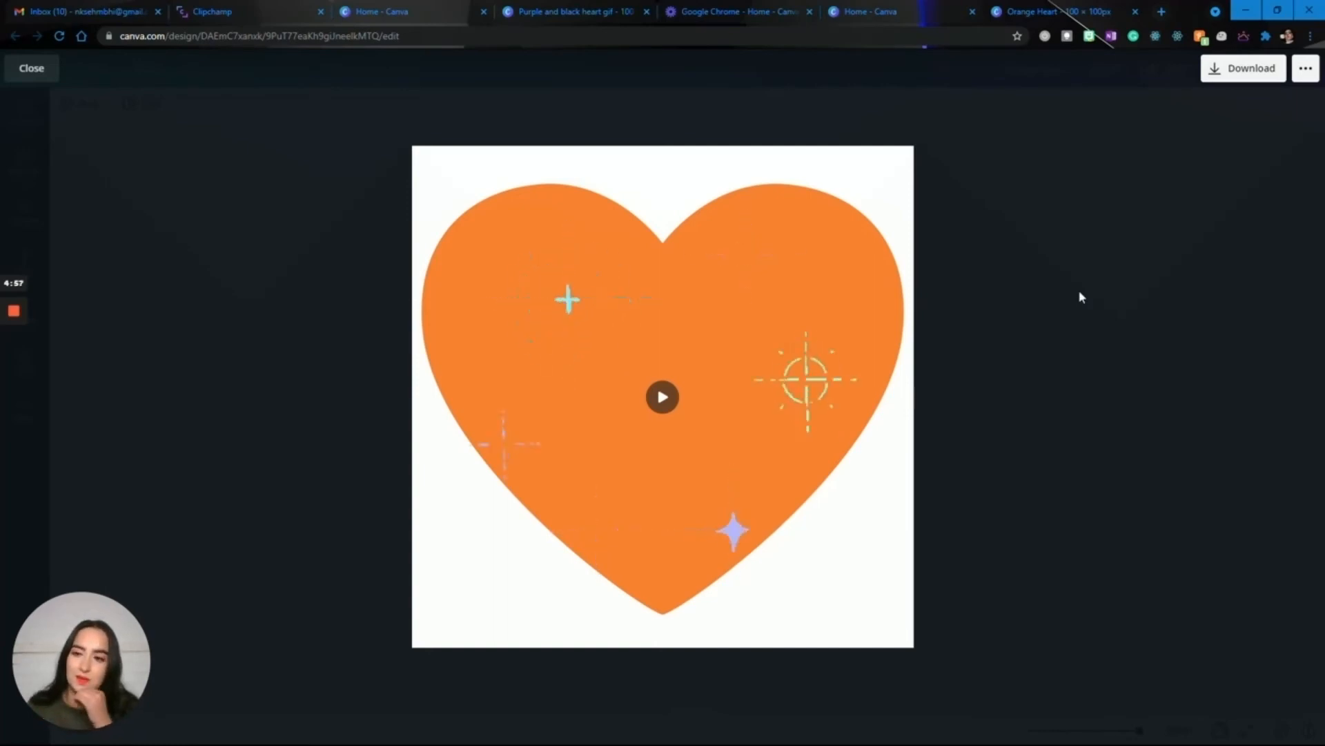
key("Escape")
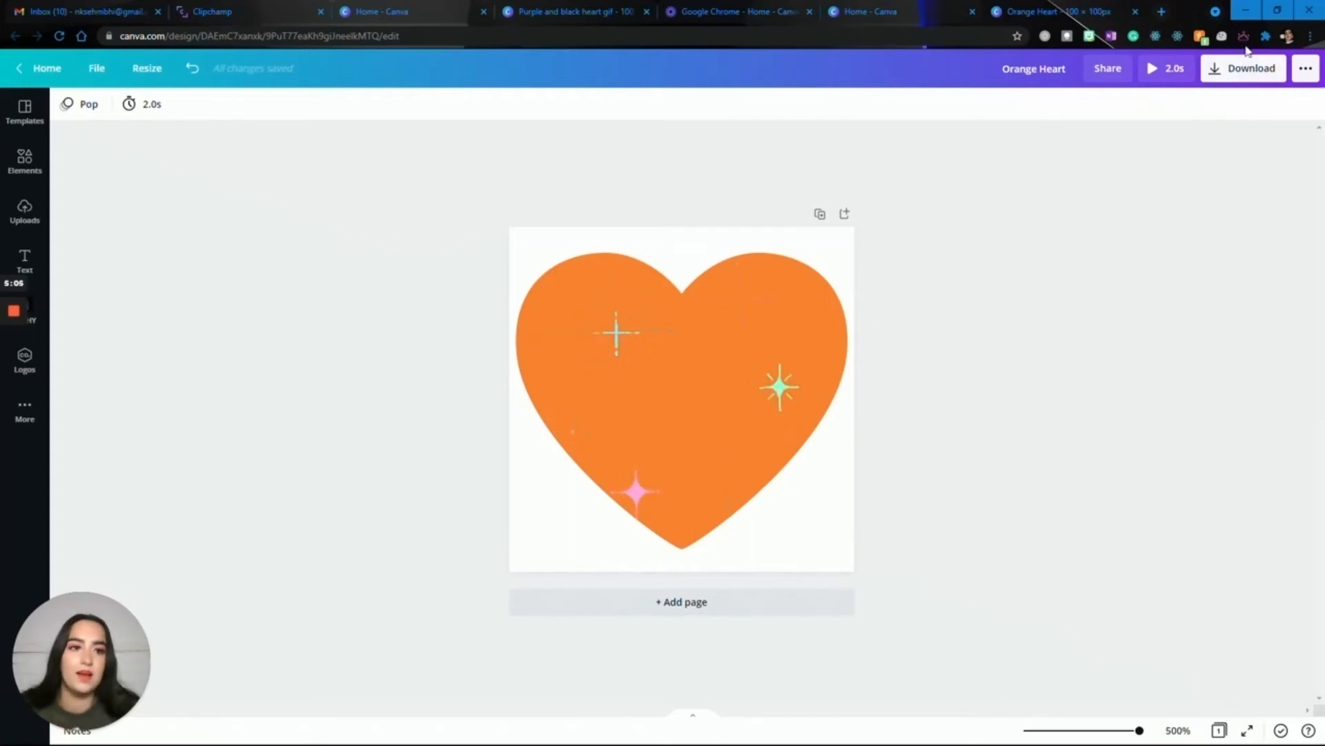
Download the 2-second Pop version of the heart design as a GIF.
left_click(1252, 69)
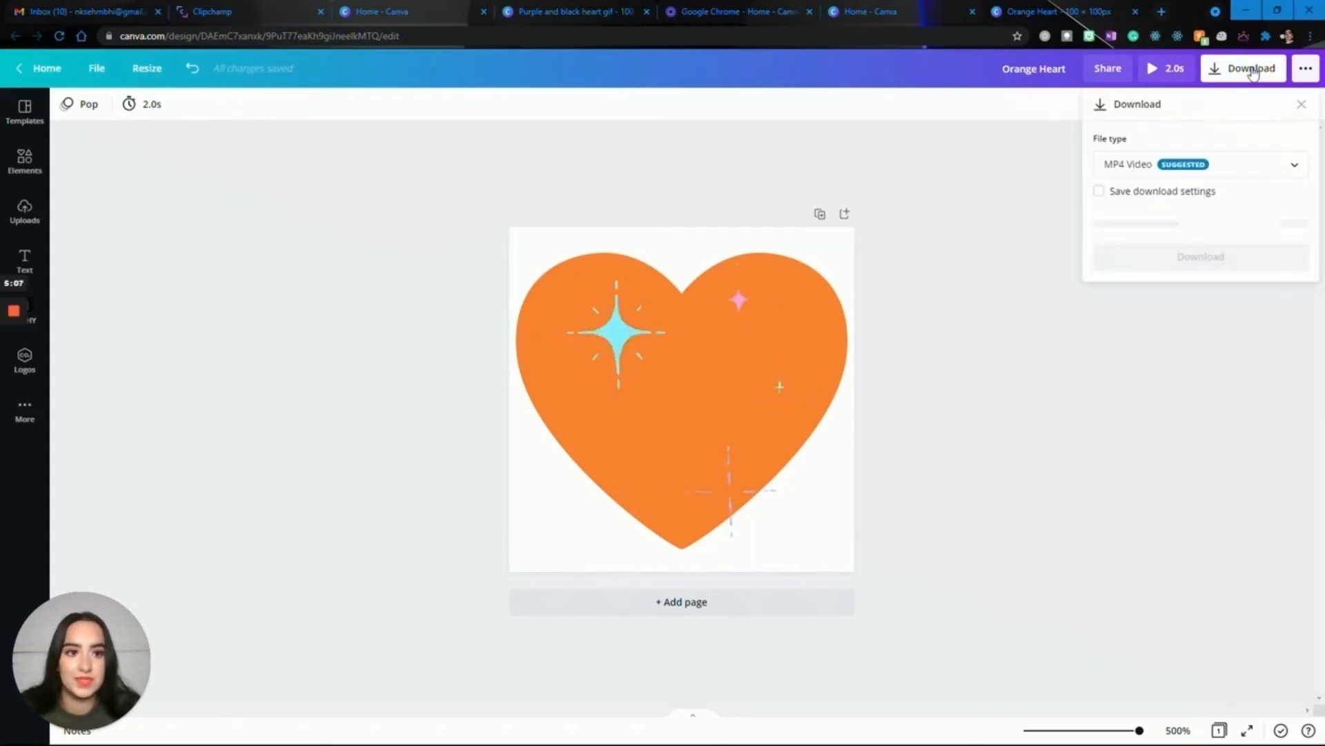
left_click(1237, 172)
left_click(1194, 388)
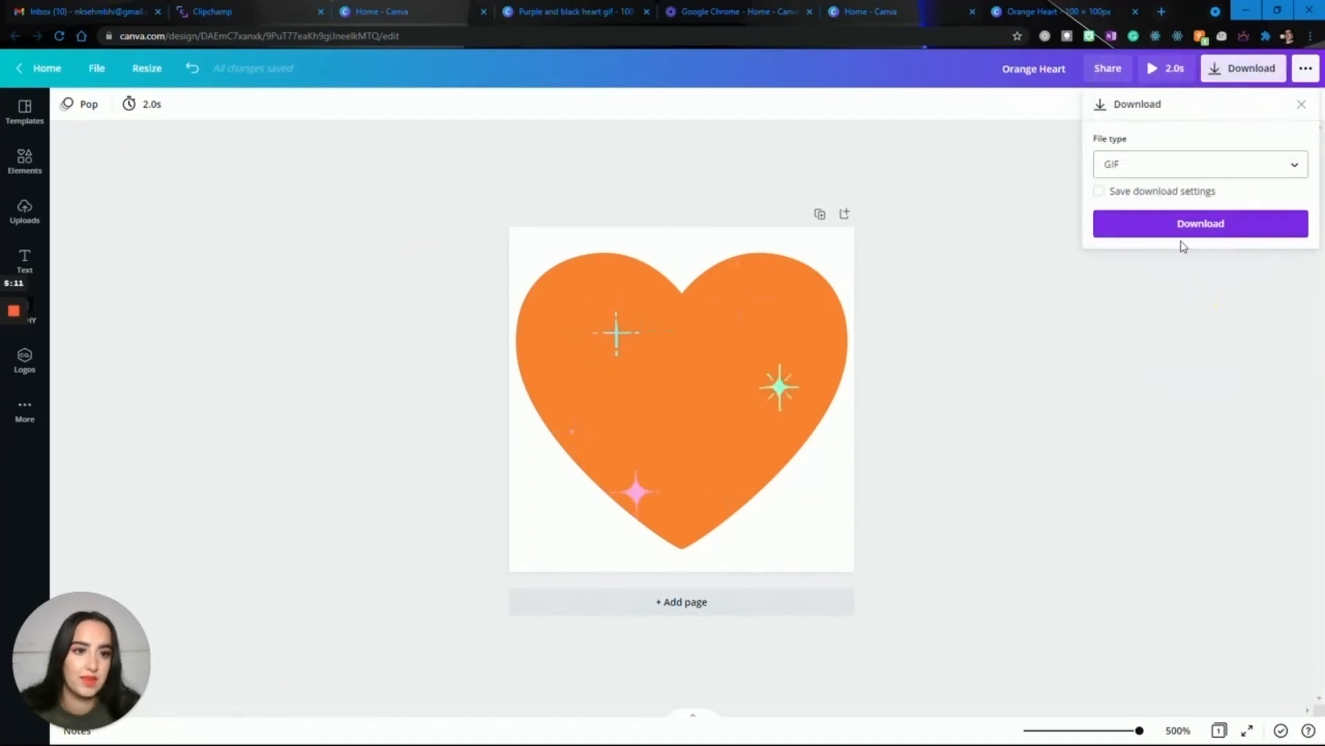
left_click(1181, 232)
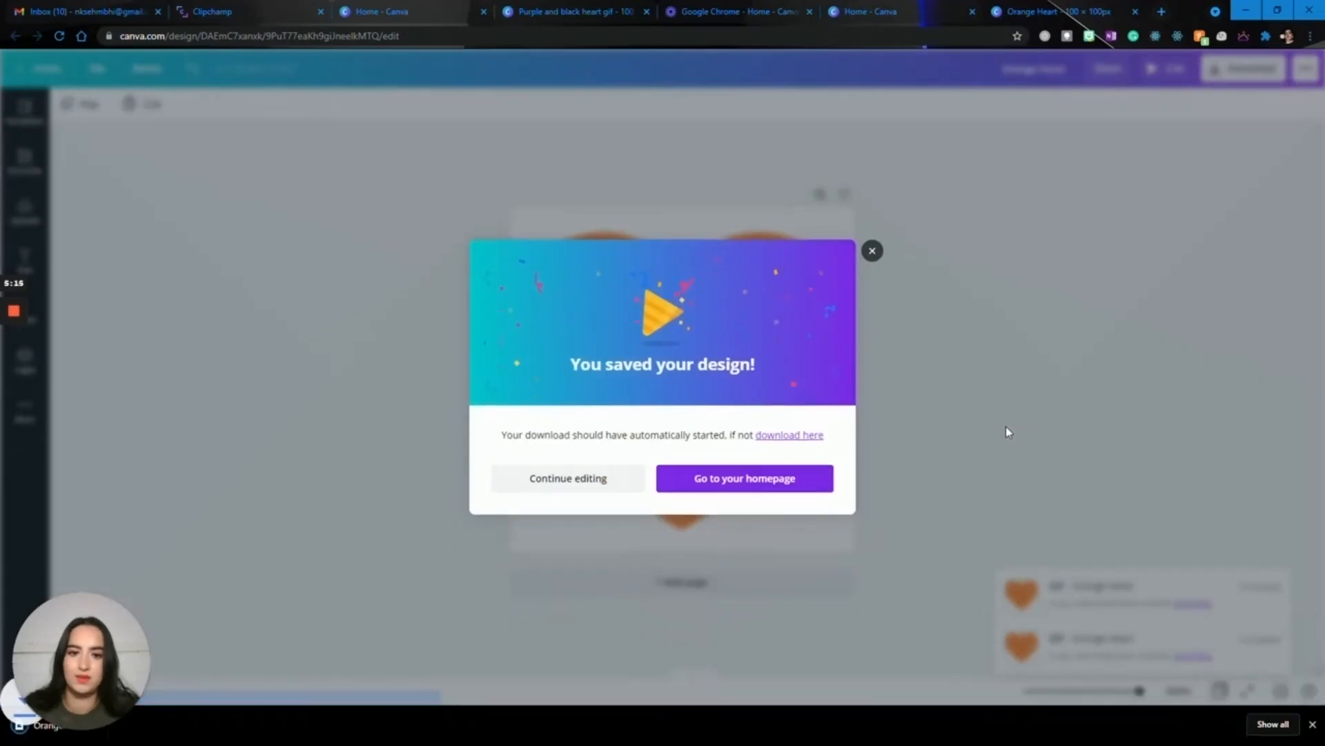
View the downloaded Orange Heart (1).gif in the Photos app, close it and dismiss Canva's completion dialog.
left_click(9, 726)
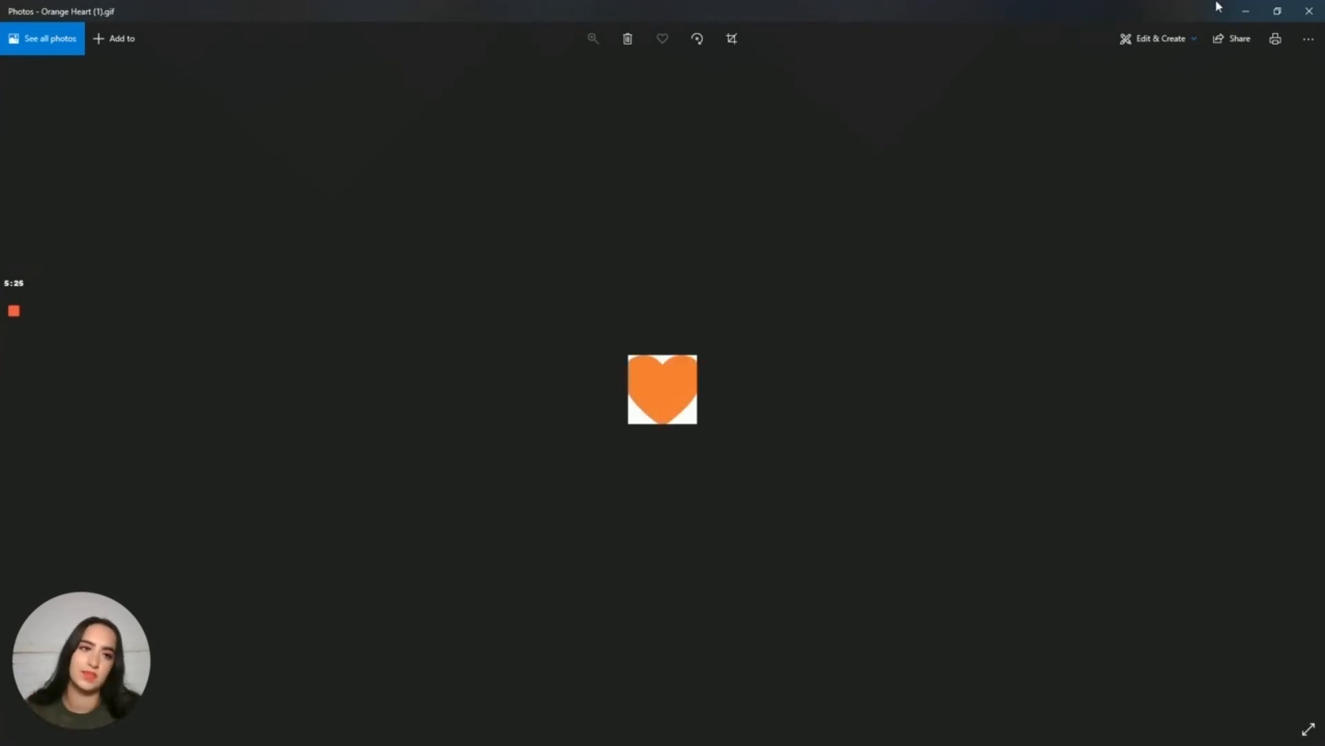
left_click(1309, 11)
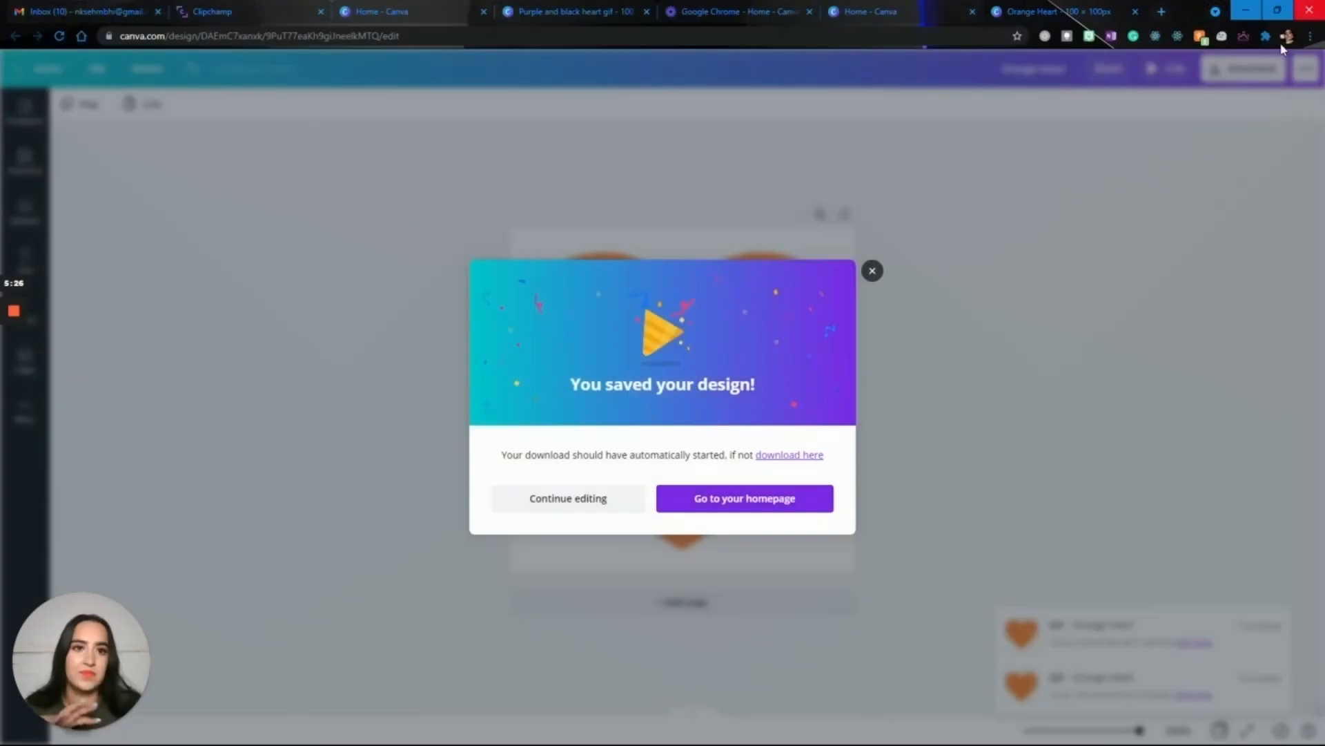
left_click(873, 271)
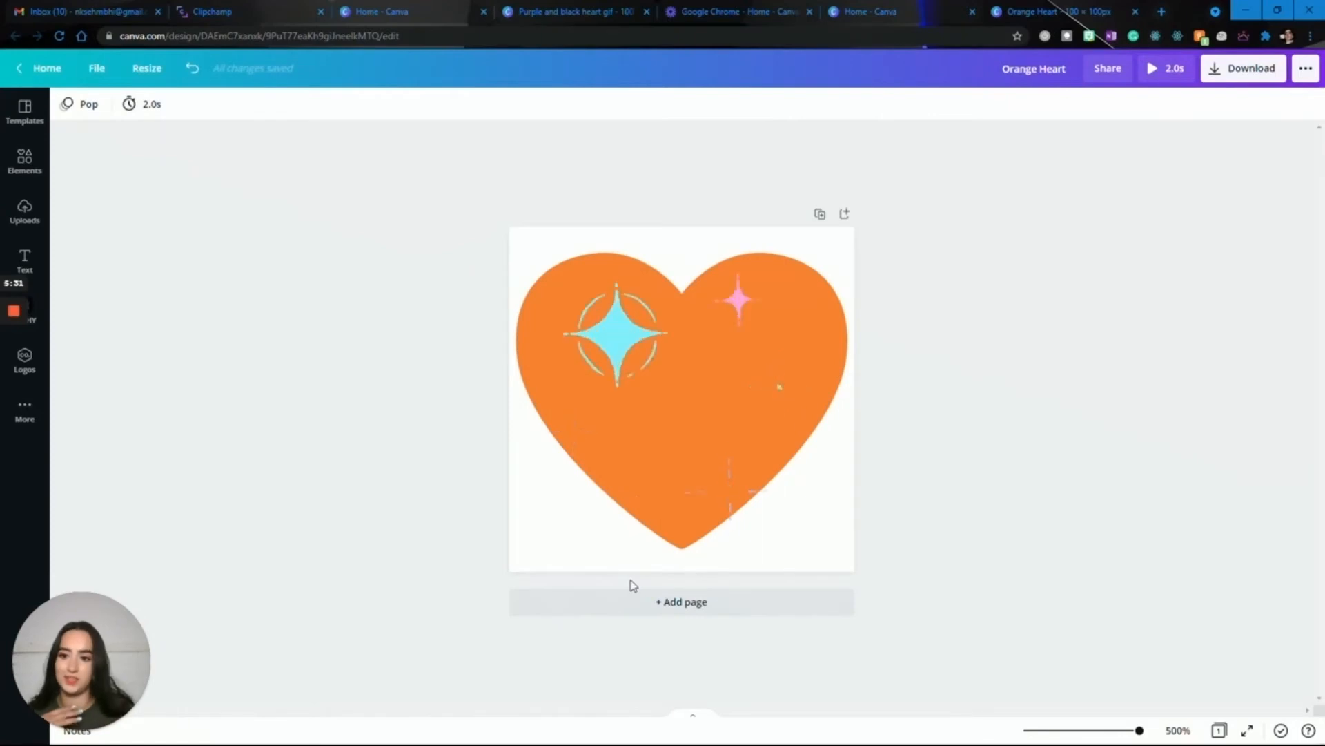
Duplicate the orange heart page to make a second page, without keeping any blank page.
left_click(719, 604)
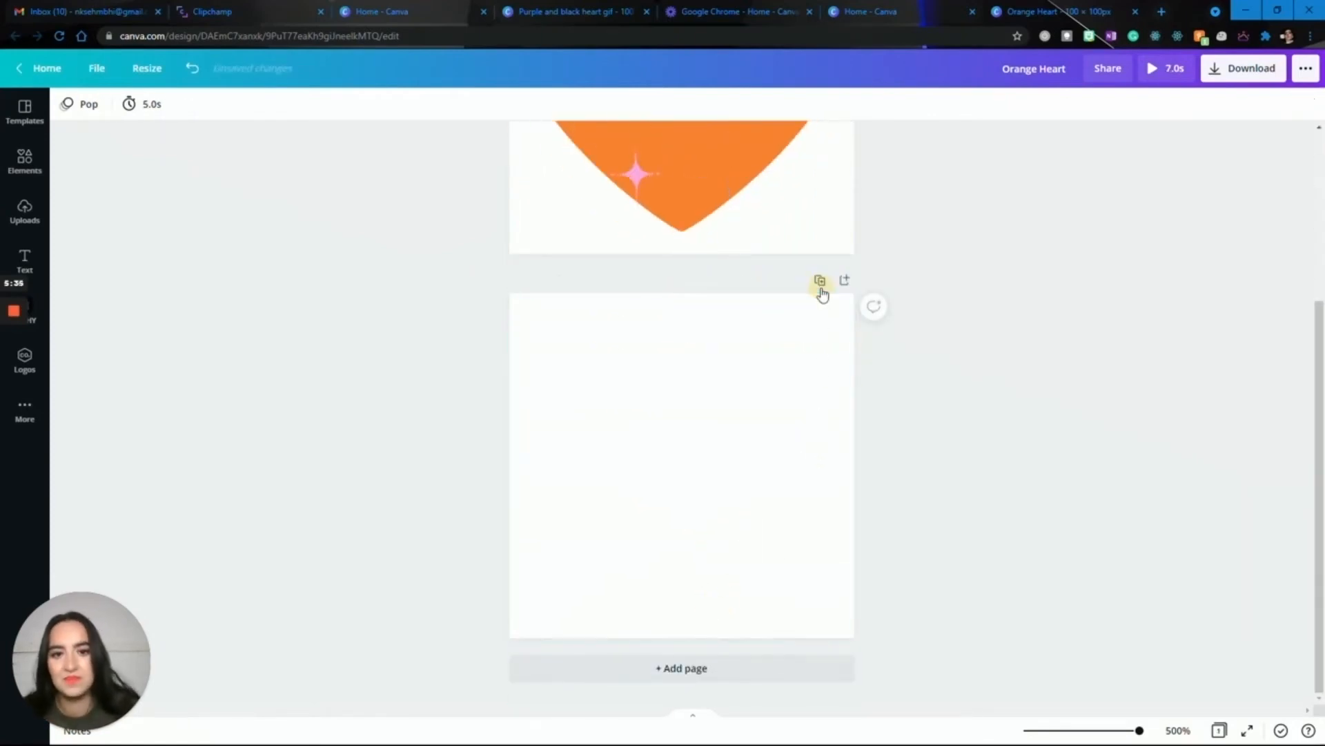
left_click(820, 280)
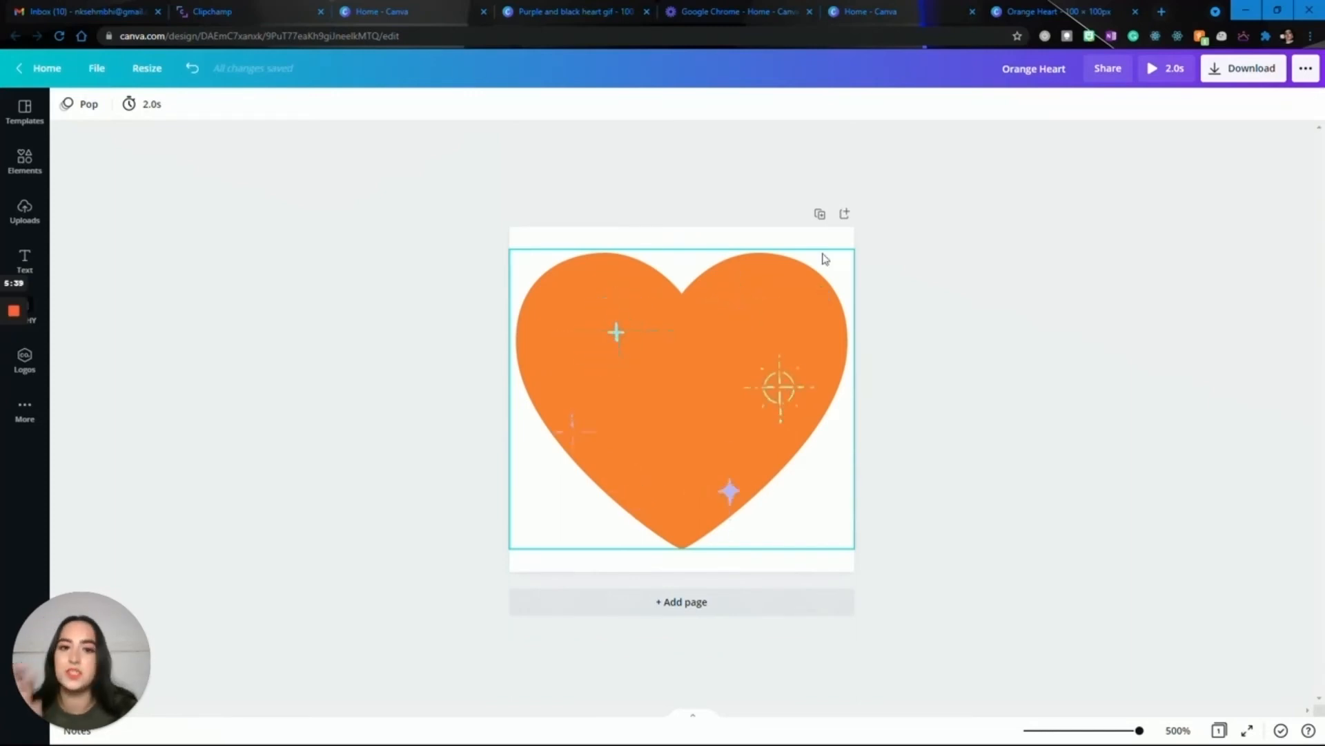
left_click(820, 215)
left_click(951, 246)
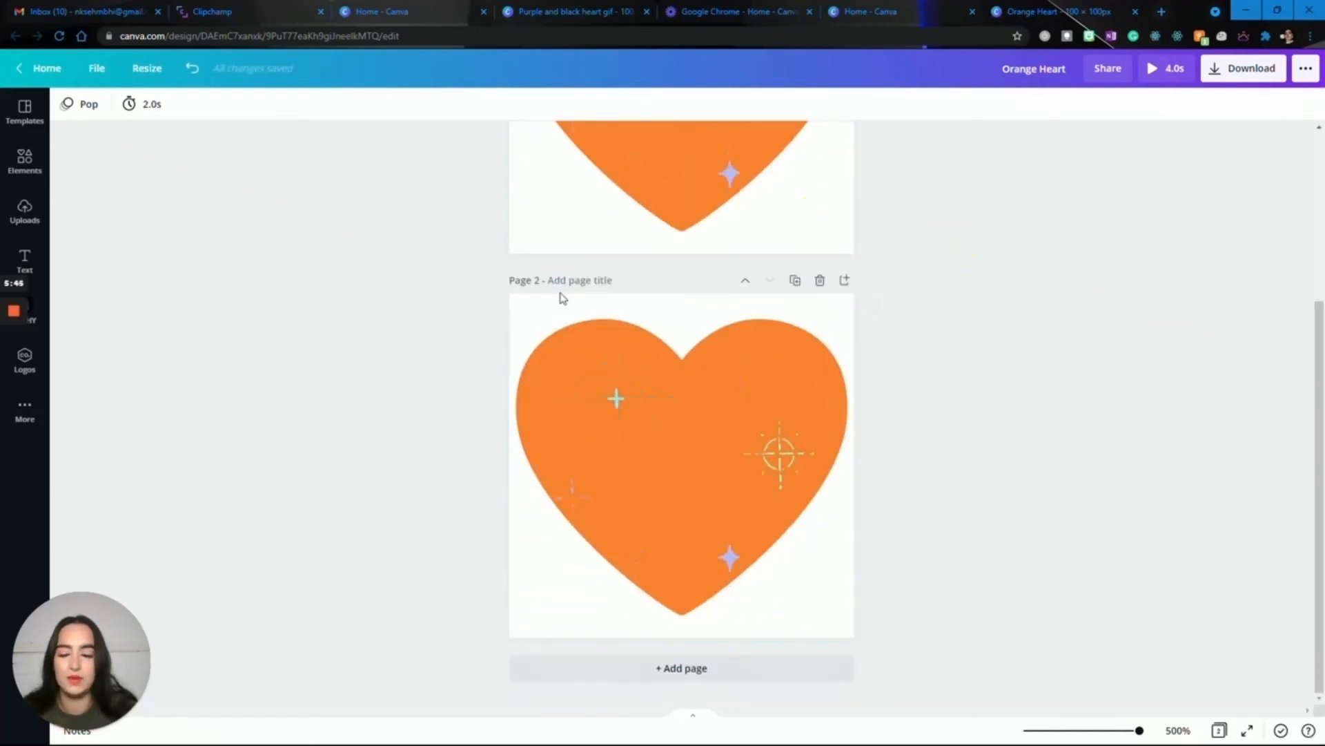
Recolour the heart on page 2 with the coral red default colour.
left_click(531, 363)
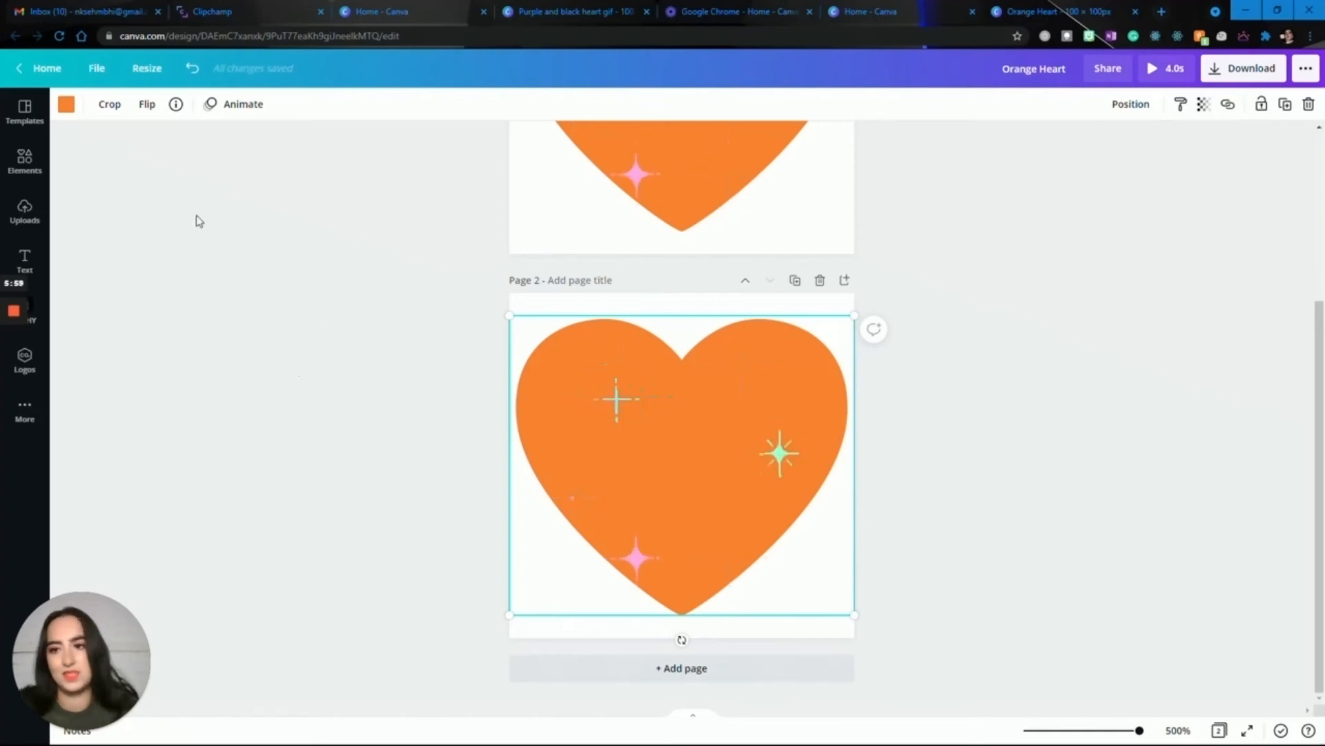
left_click(67, 105)
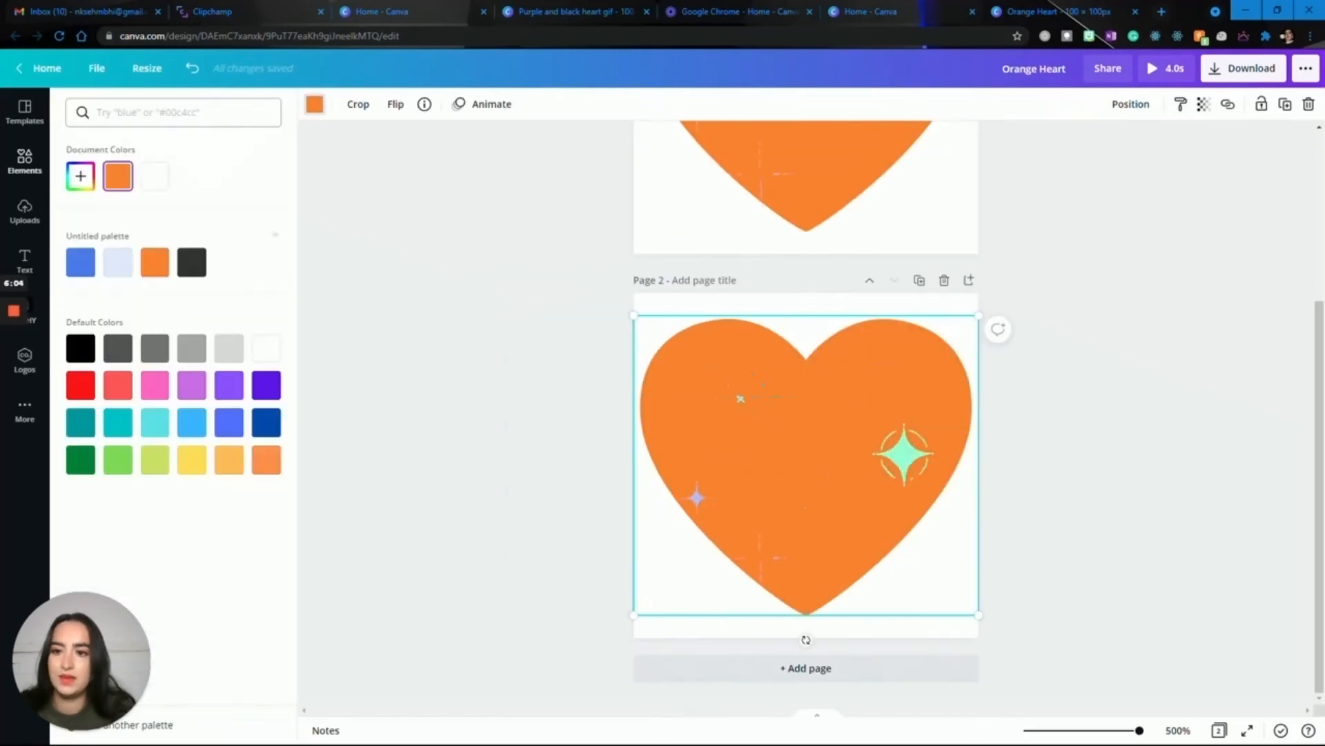
left_click(81, 385)
left_click(120, 391)
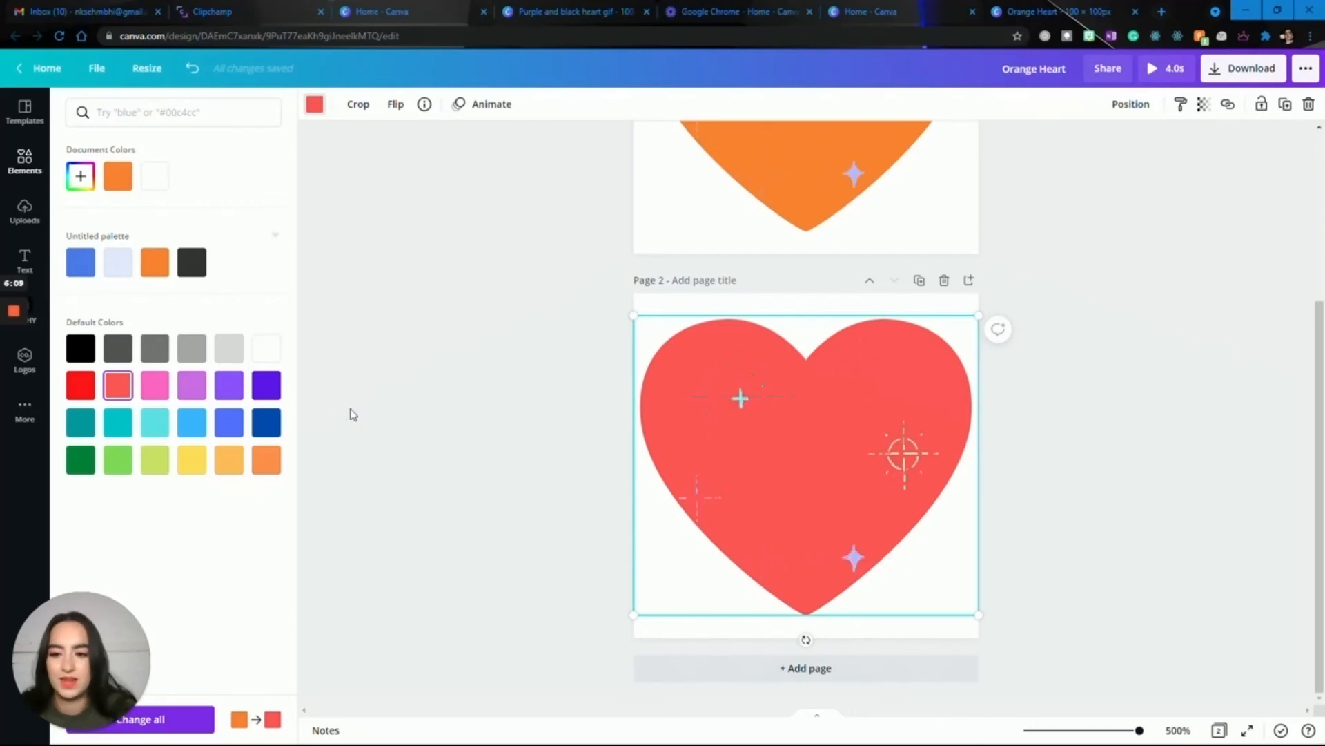
left_click(378, 462)
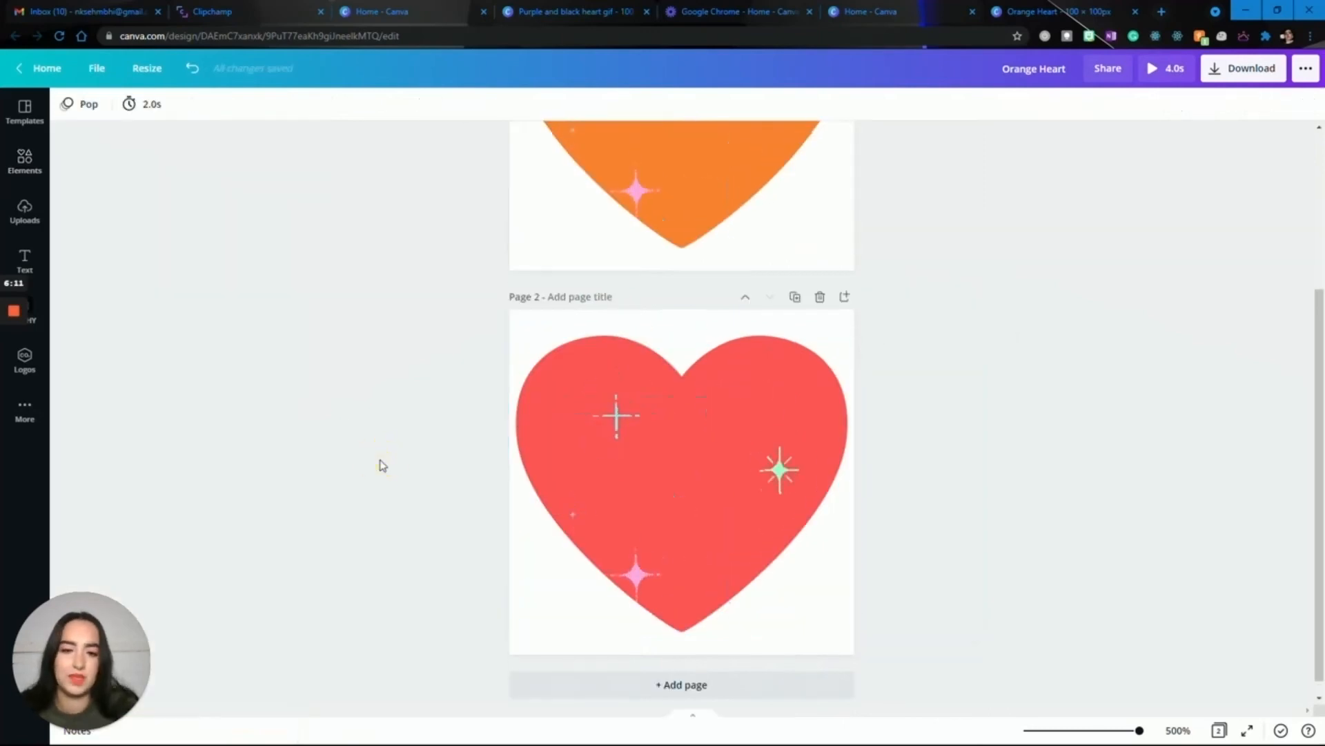
Delete the animated sparkle graphic from page 2 and search the elements for "sparkles".
left_click(603, 407)
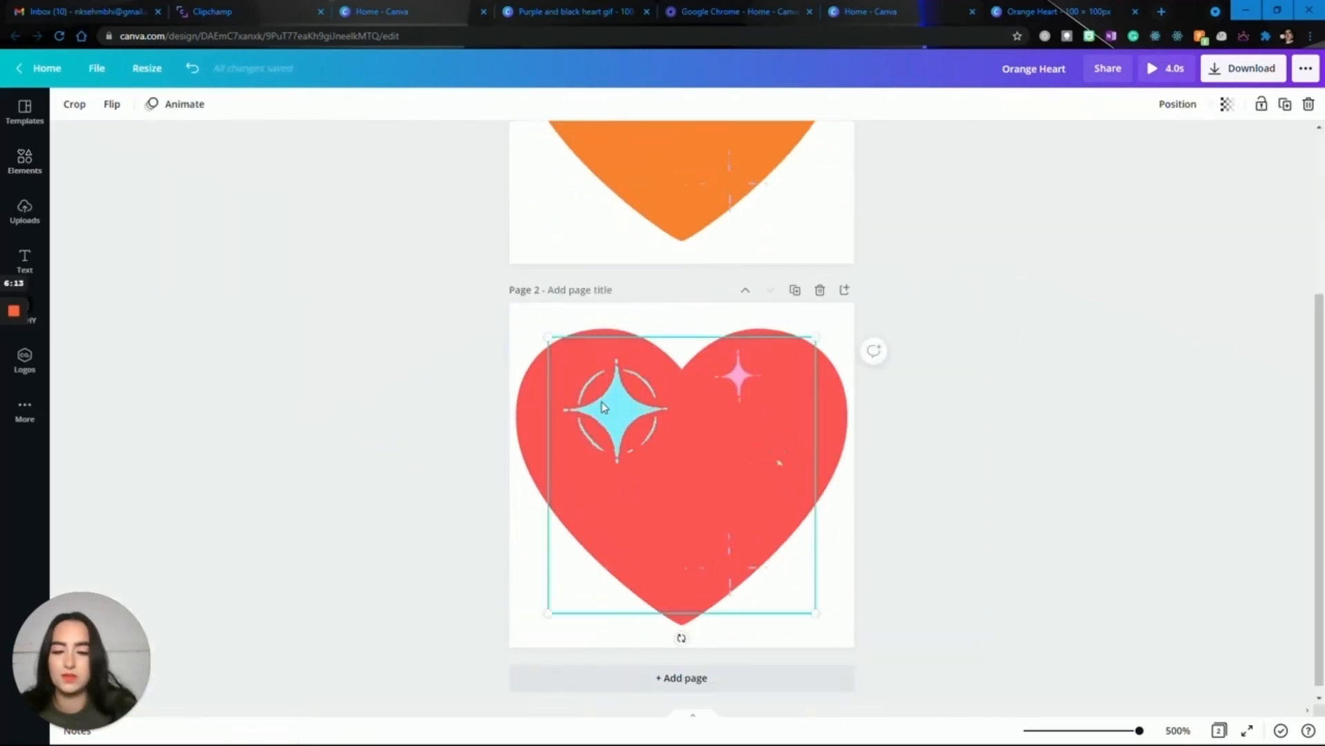
key("Delete")
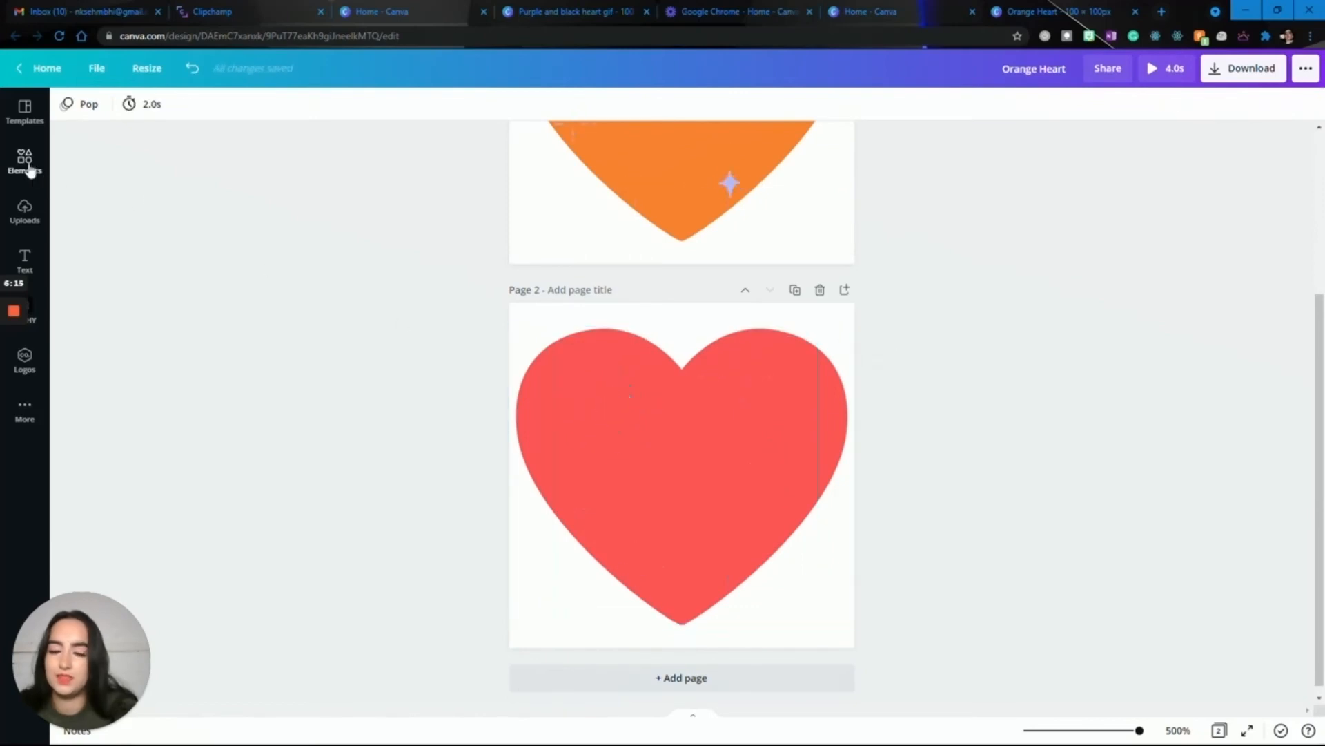
left_click(30, 172)
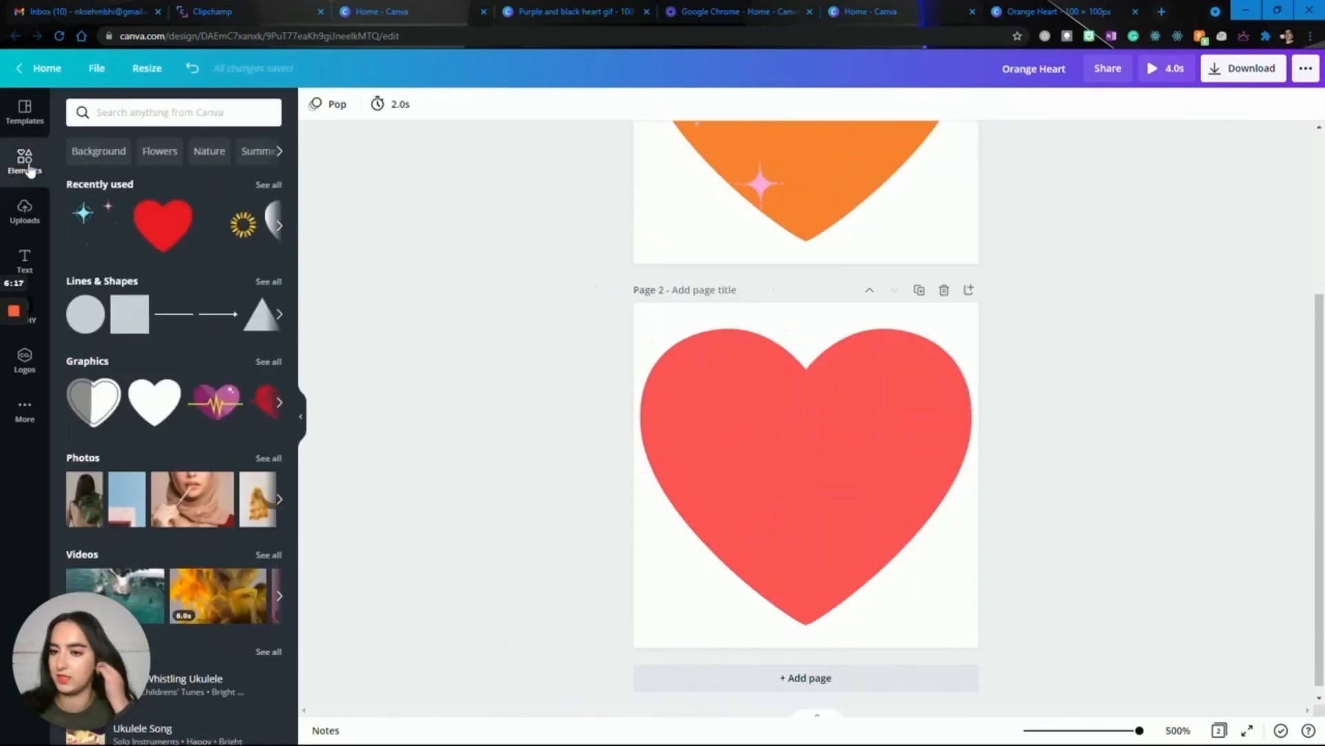
left_click(173, 111)
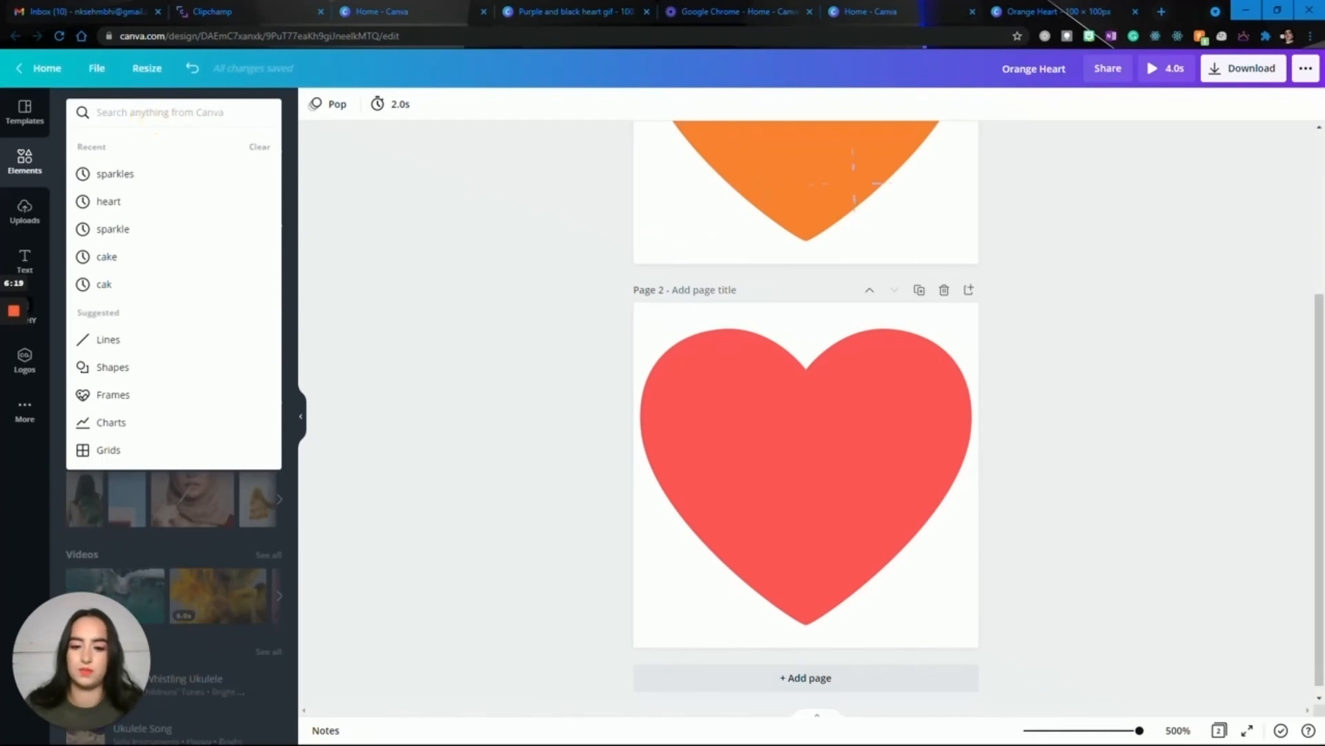
type("sparkles")
key("Return")
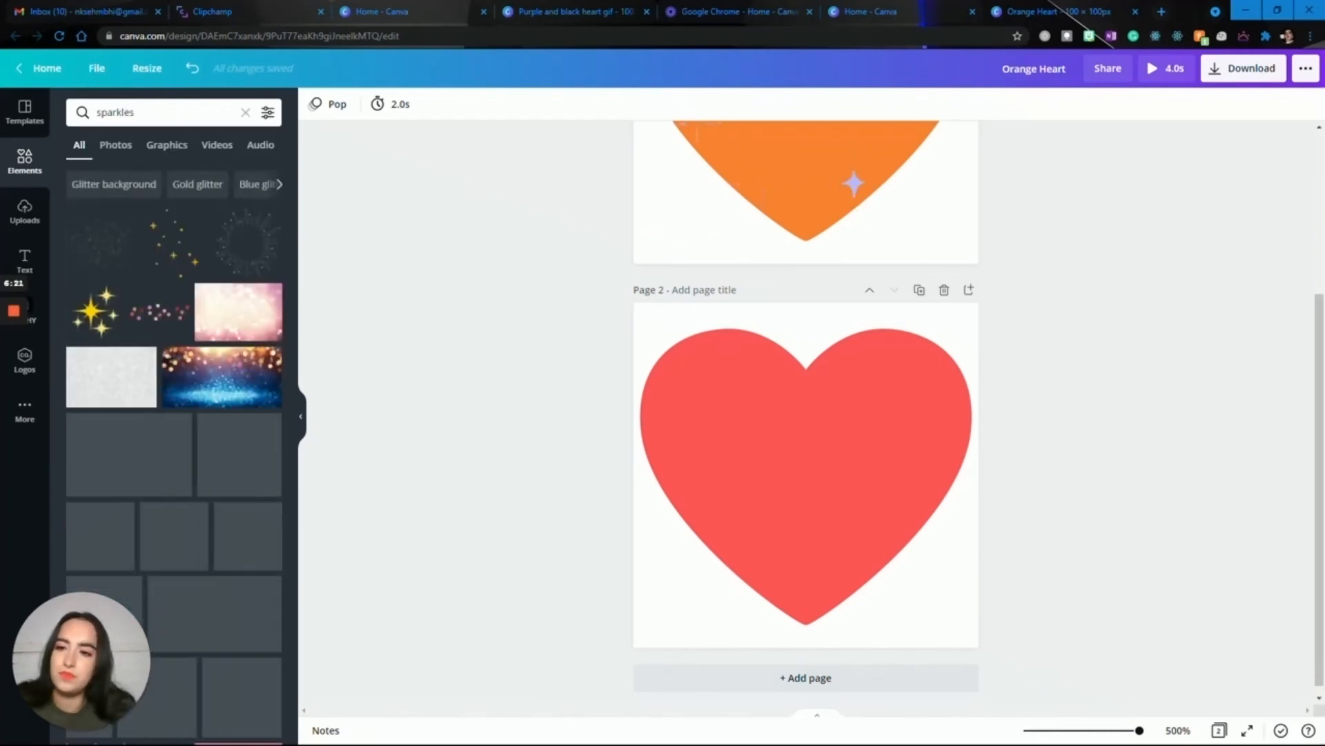
Add the graphic of many white four-pointed stars over the page 2 heart and preview the two-page animation.
scroll(153, 292, "down", 6)
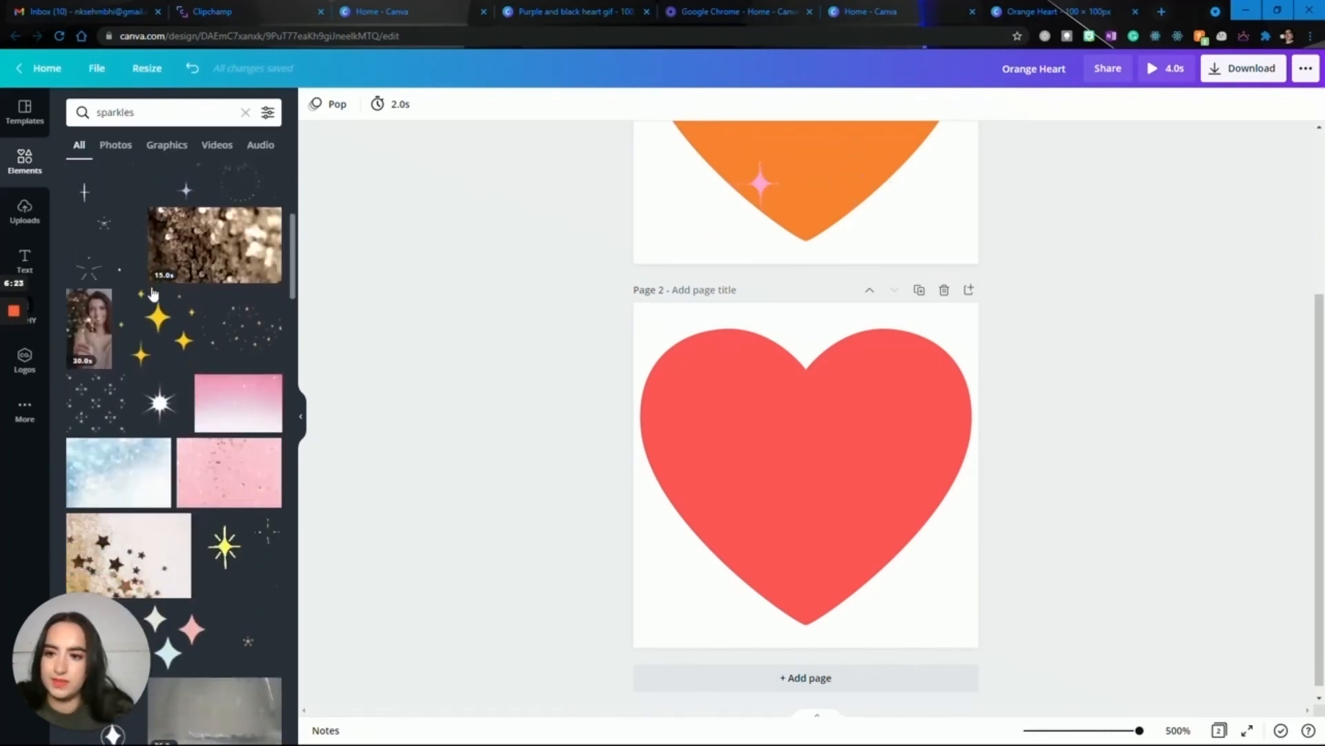
scroll(153, 292, "down", 3)
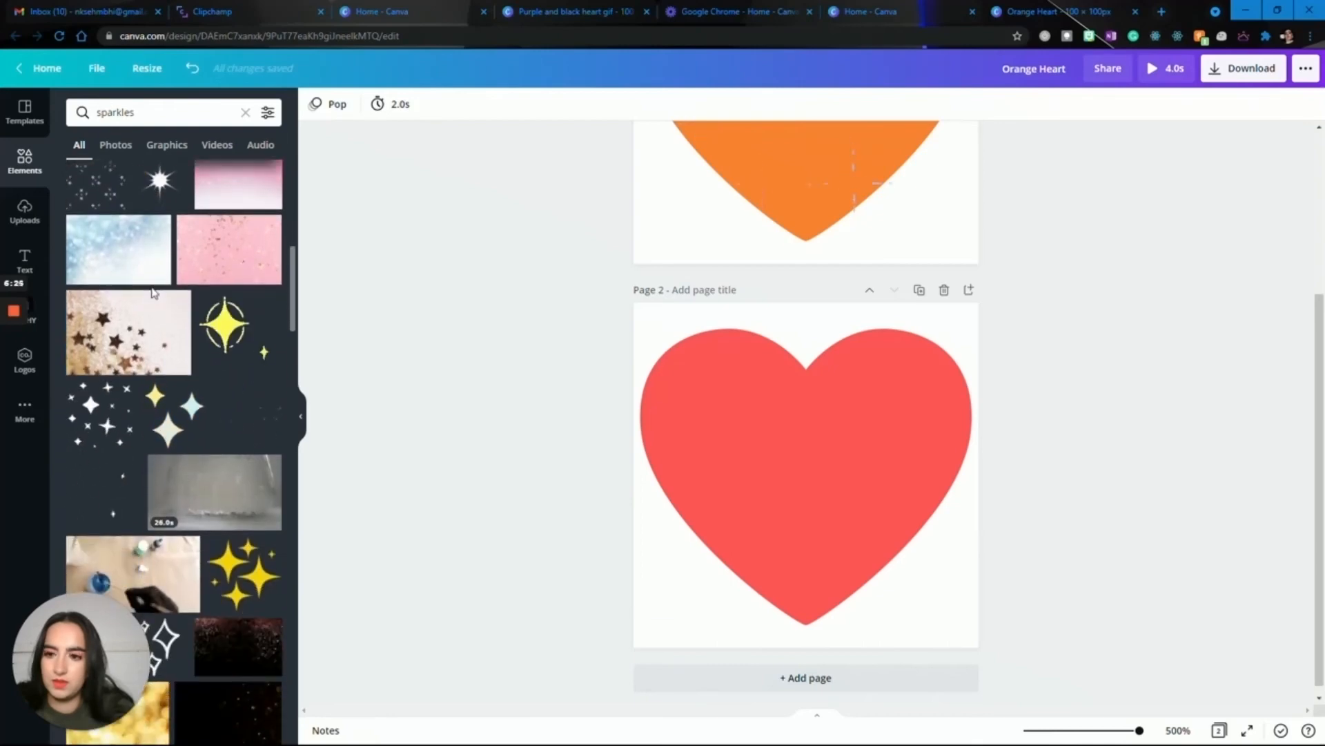
left_click(100, 418)
left_click(364, 457)
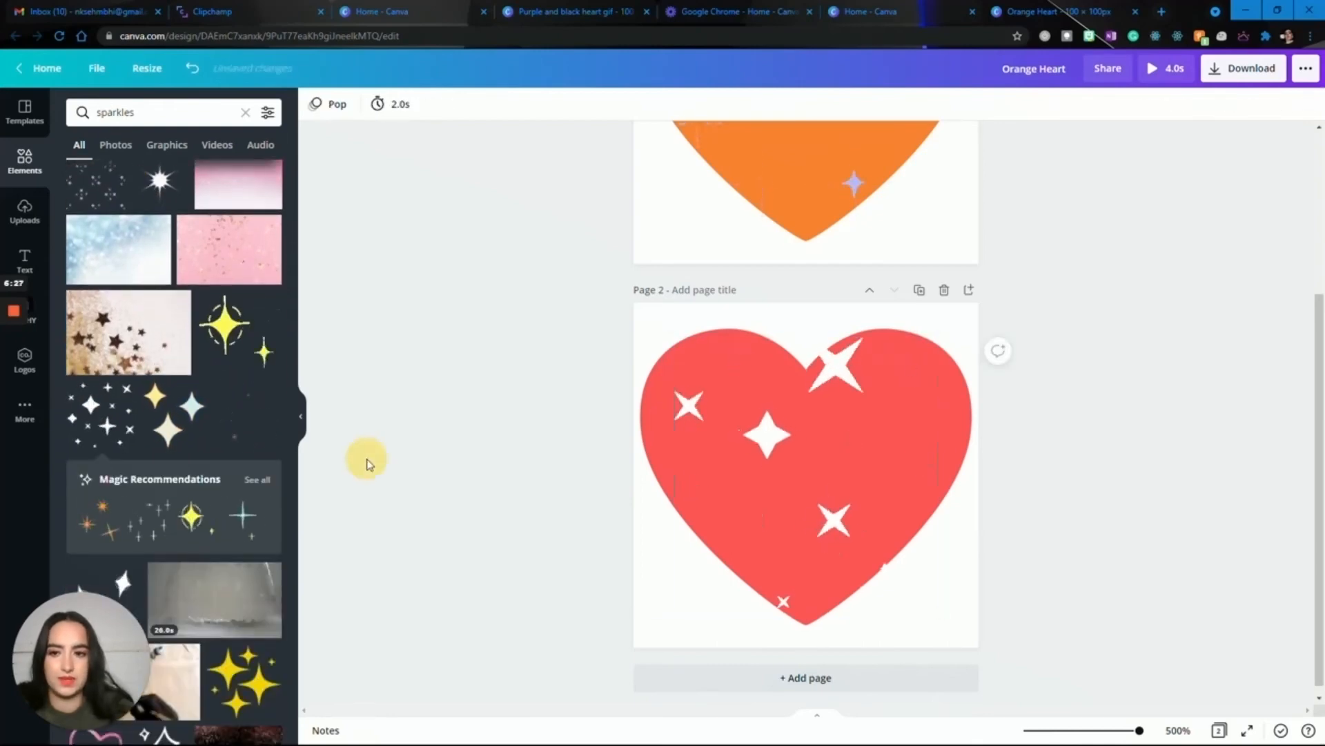
left_click(304, 418)
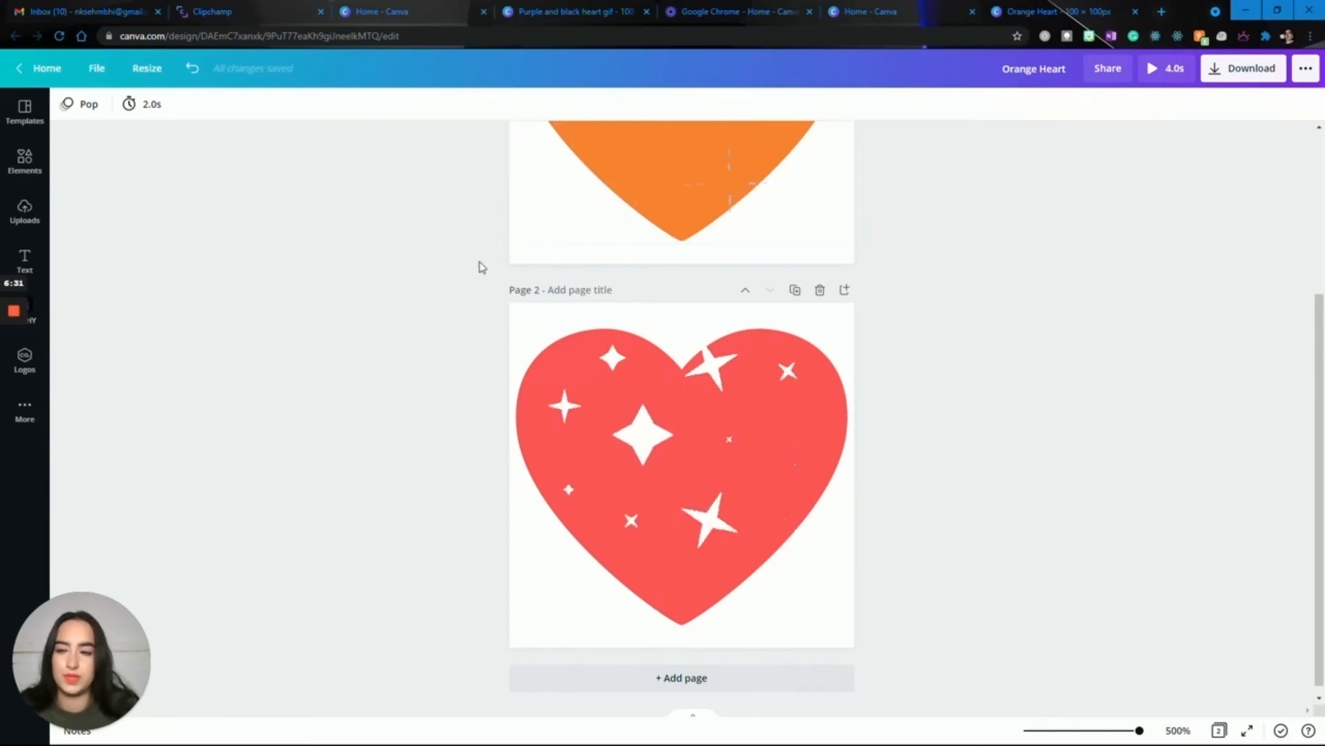
left_click(1169, 77)
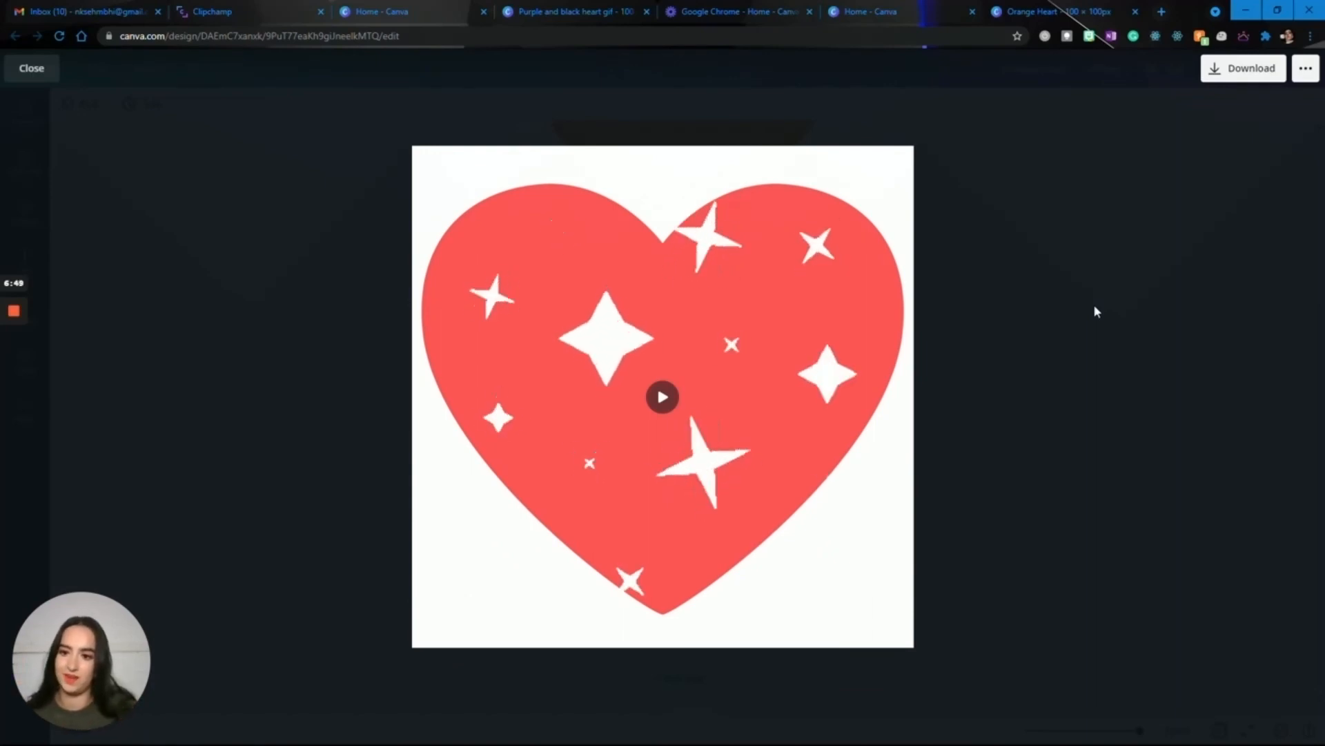
Leave the animation preview and download both pages of the heart design as one GIF file.
left_click(1095, 310)
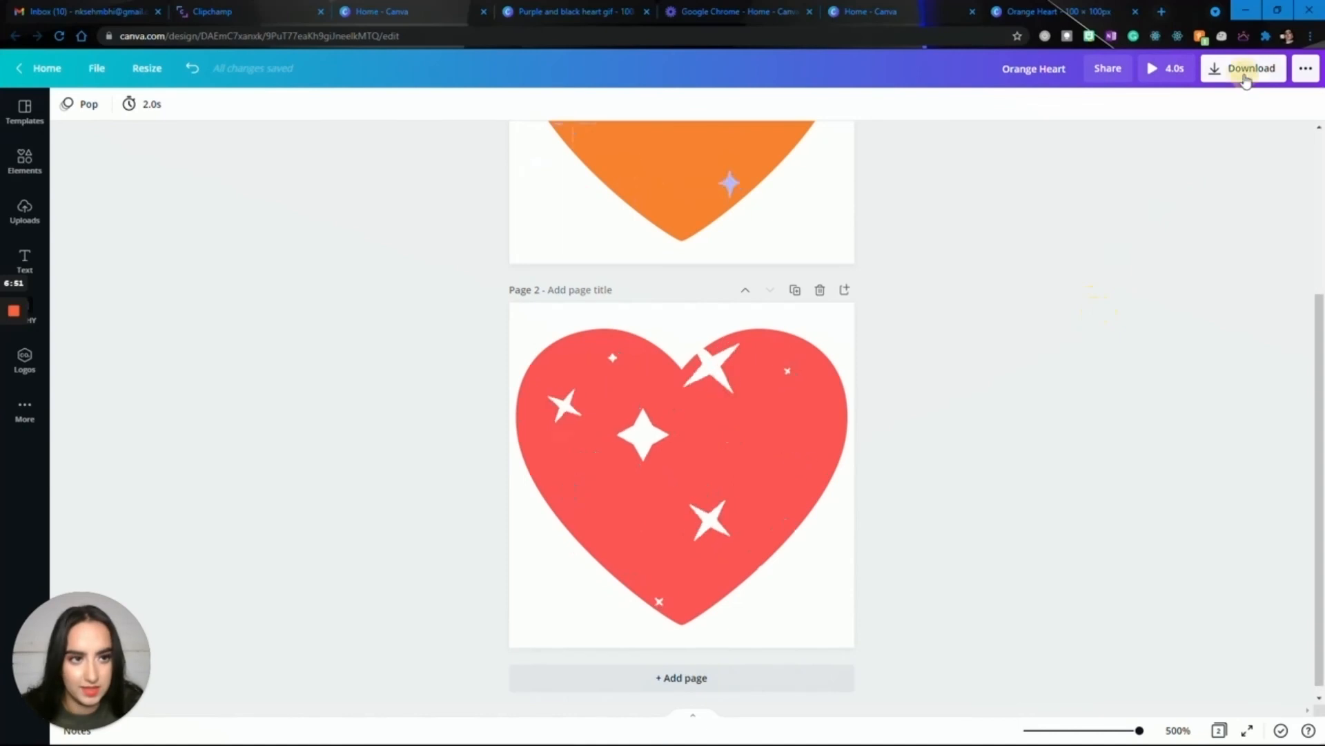
left_click(1246, 80)
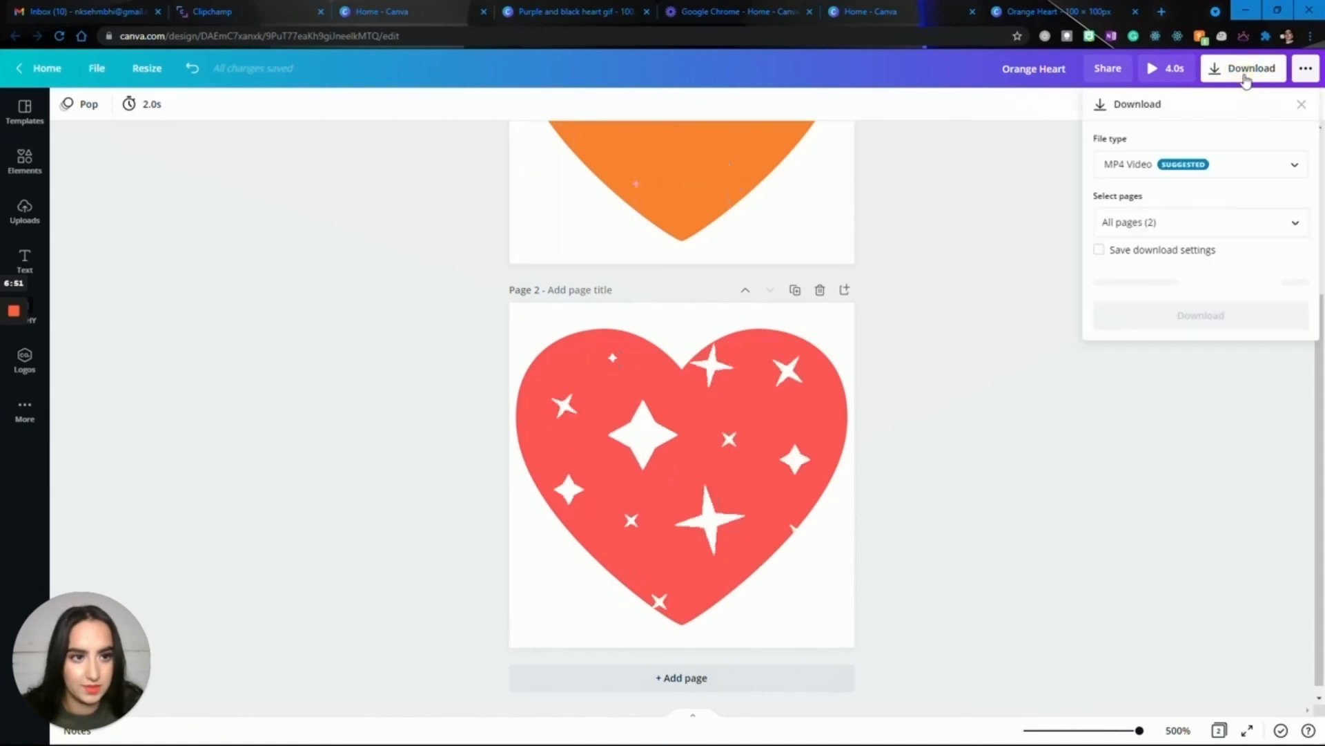
left_click(1179, 168)
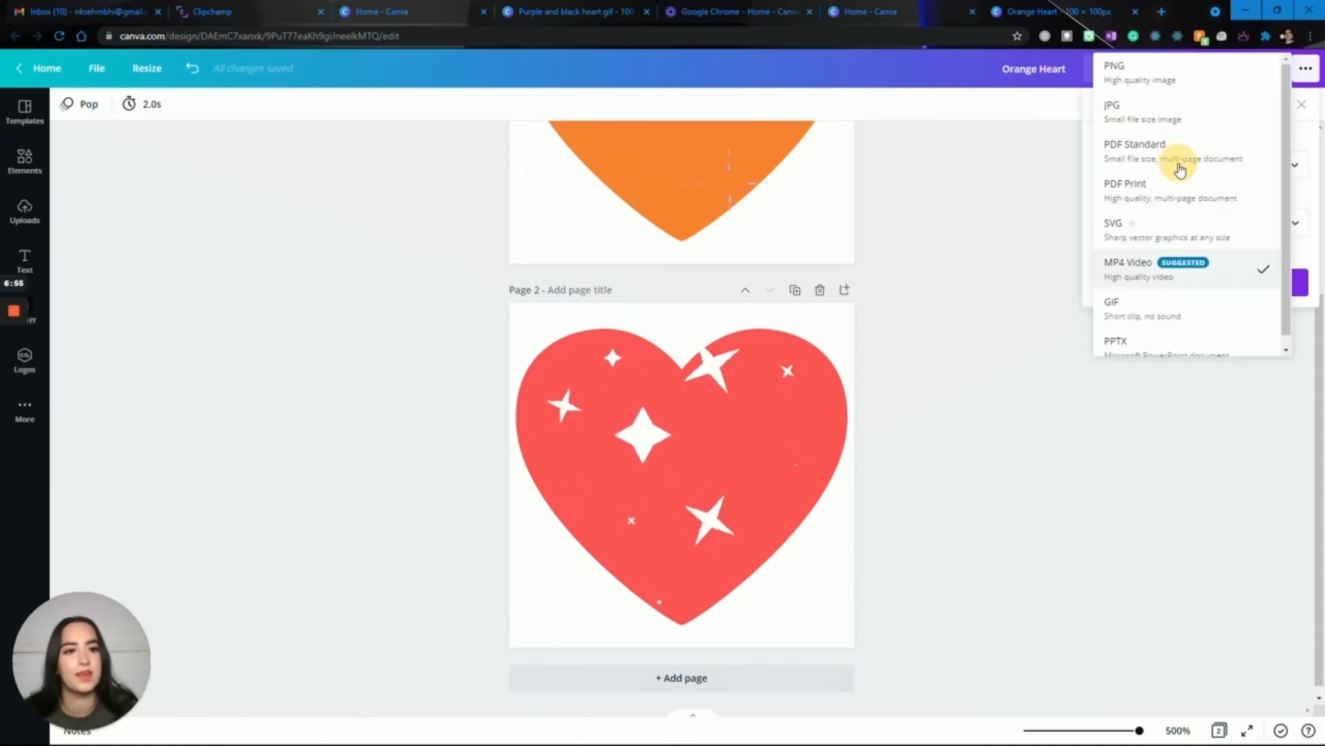
left_click(1159, 316)
left_click(1150, 223)
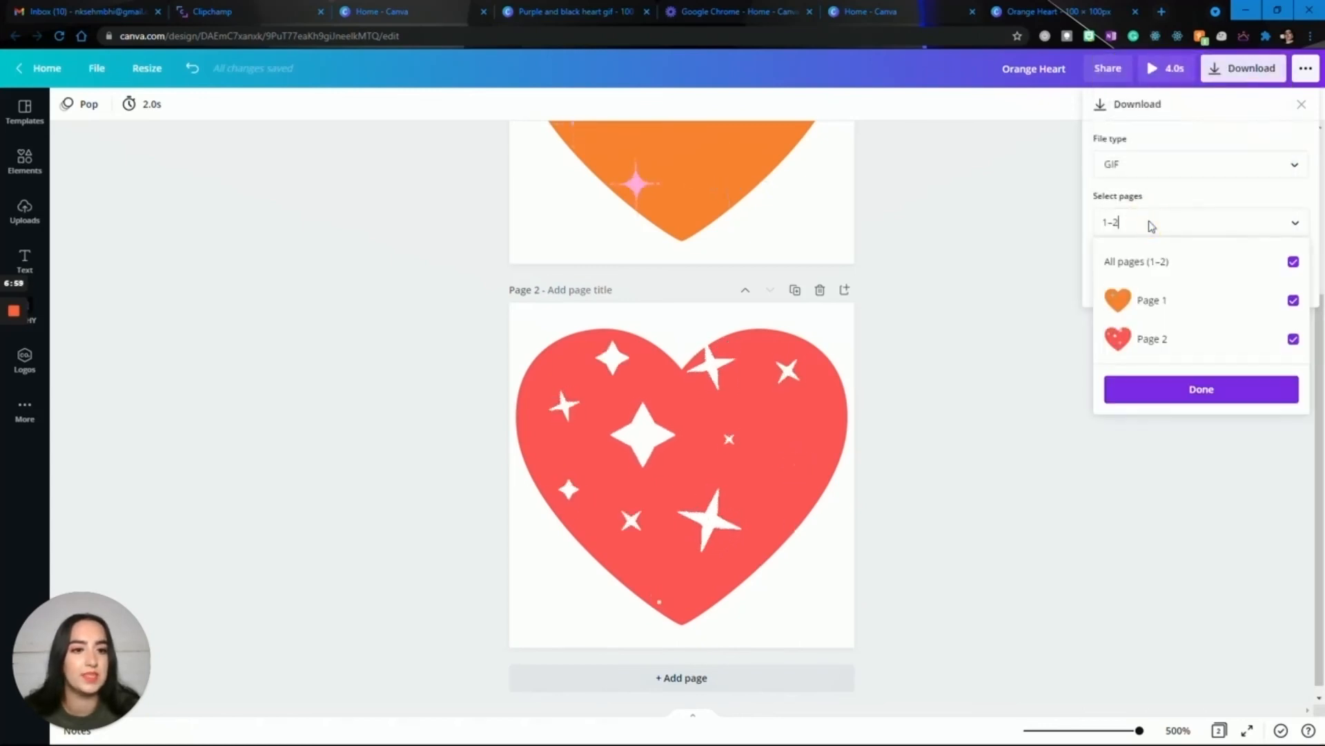
left_click(1150, 220)
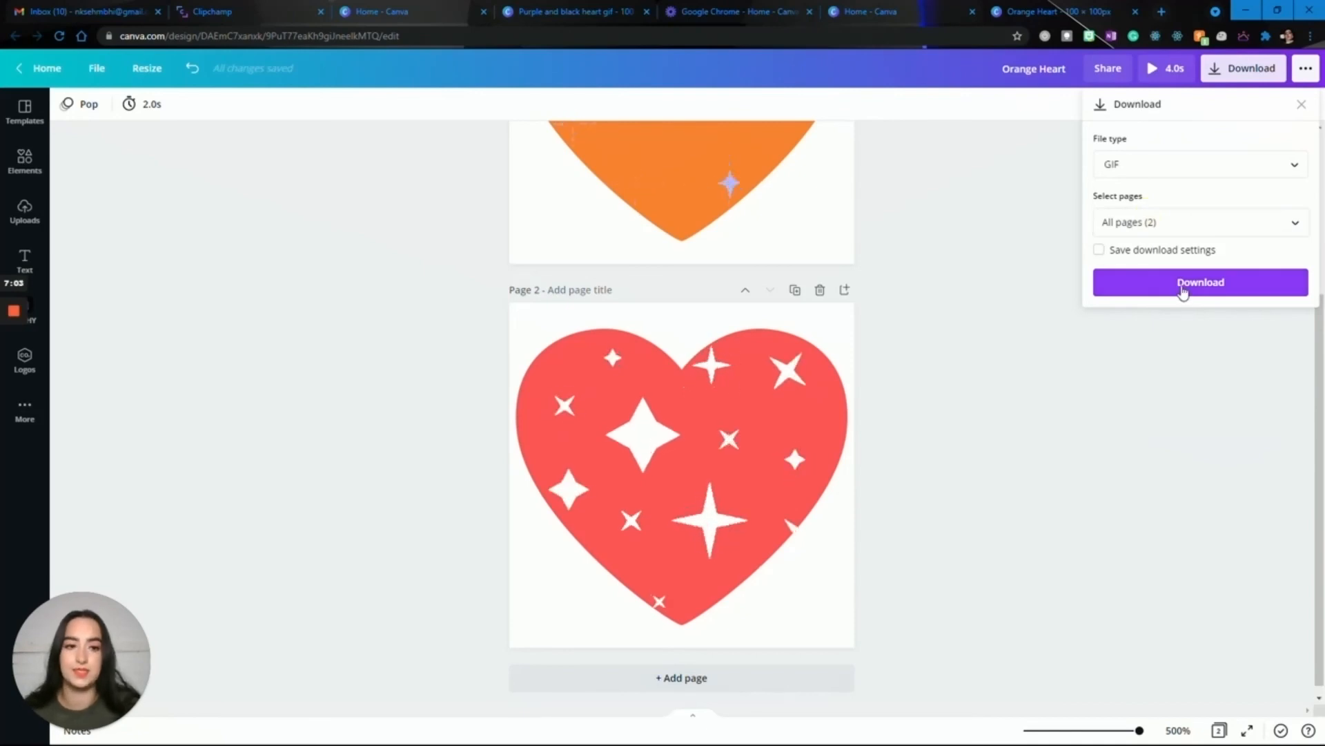
left_click(1183, 292)
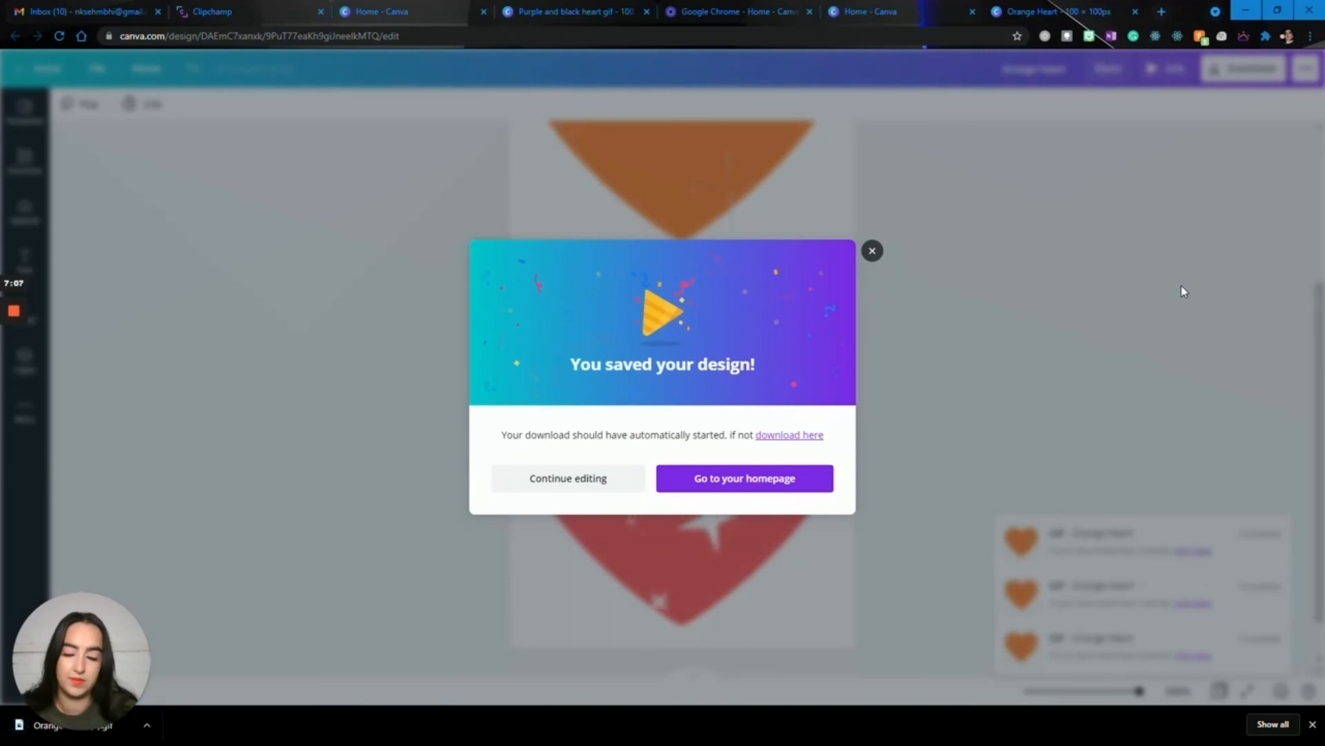
Open the downloaded heart GIF to check its animation, and close the viewer and the saved-design notice.
left_click(11, 731)
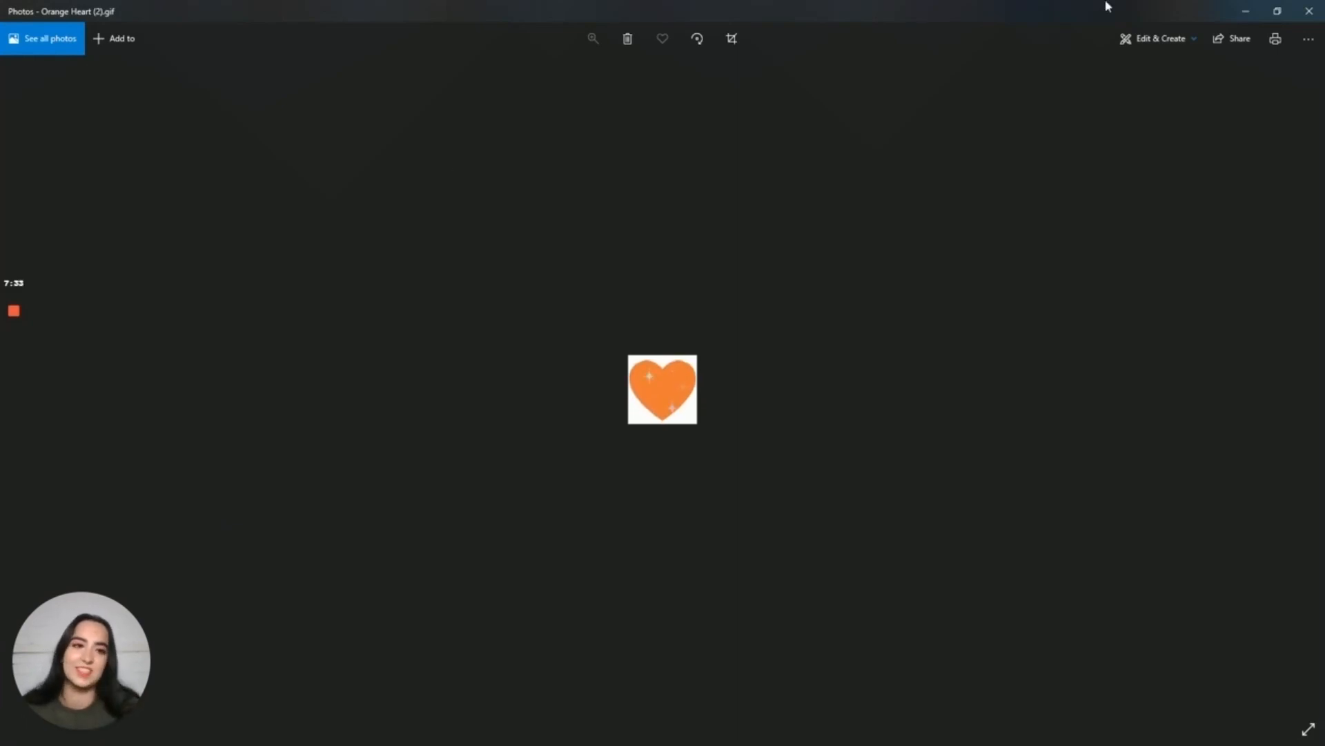
left_click(1310, 11)
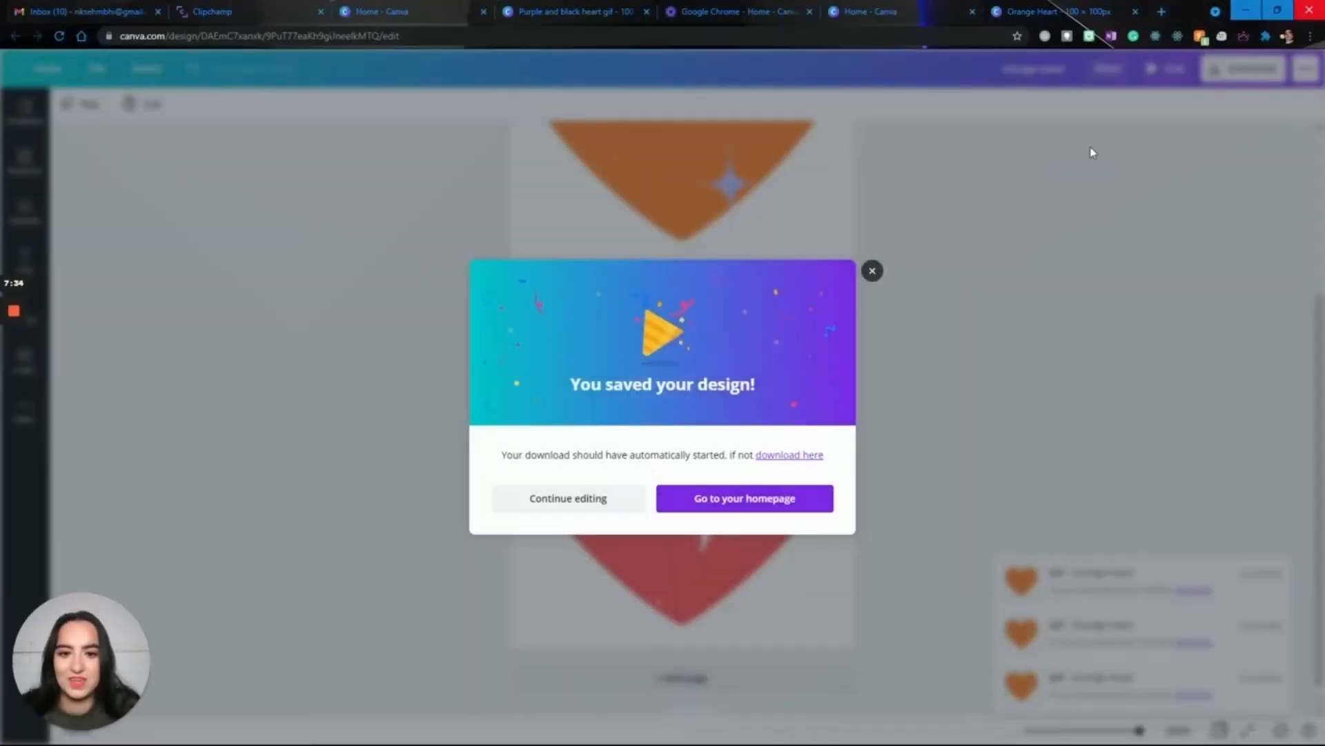
left_click(872, 270)
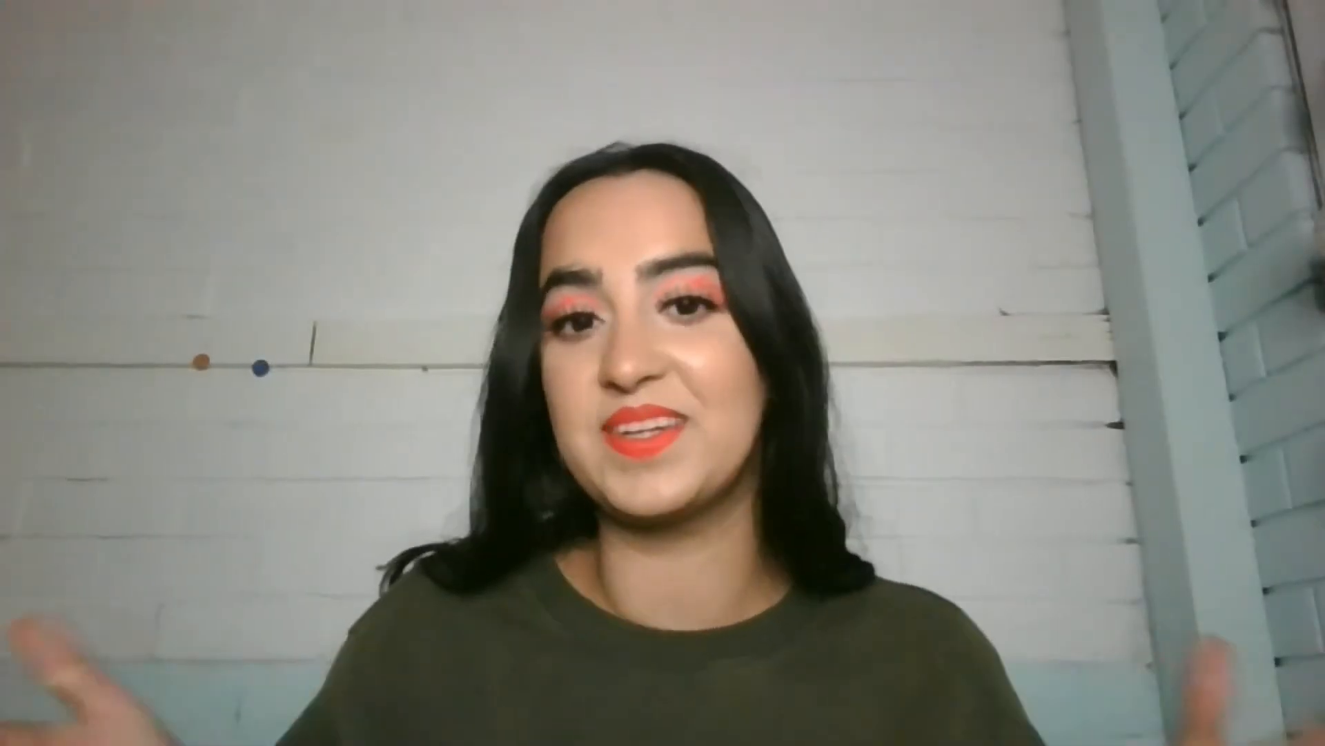